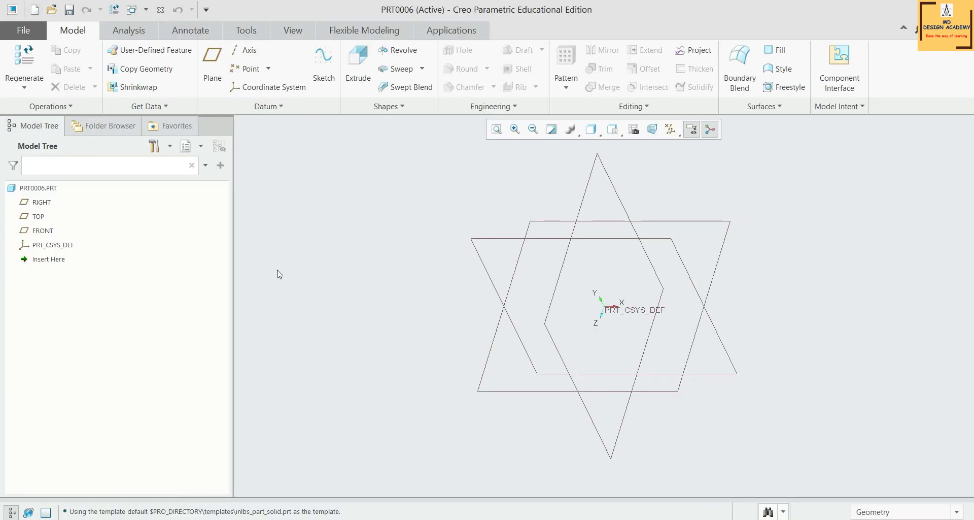
left_click_drag(233, 259, 226, 258)
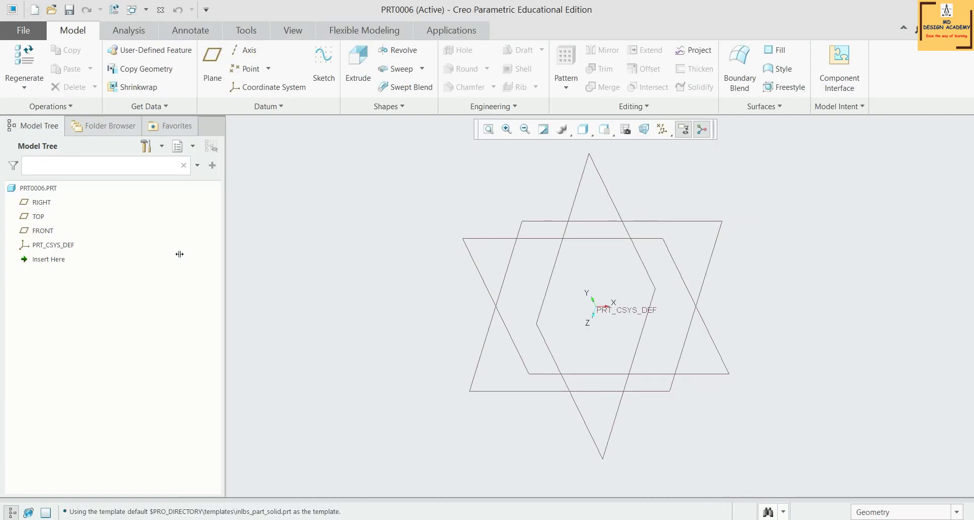
left_click(627, 107)
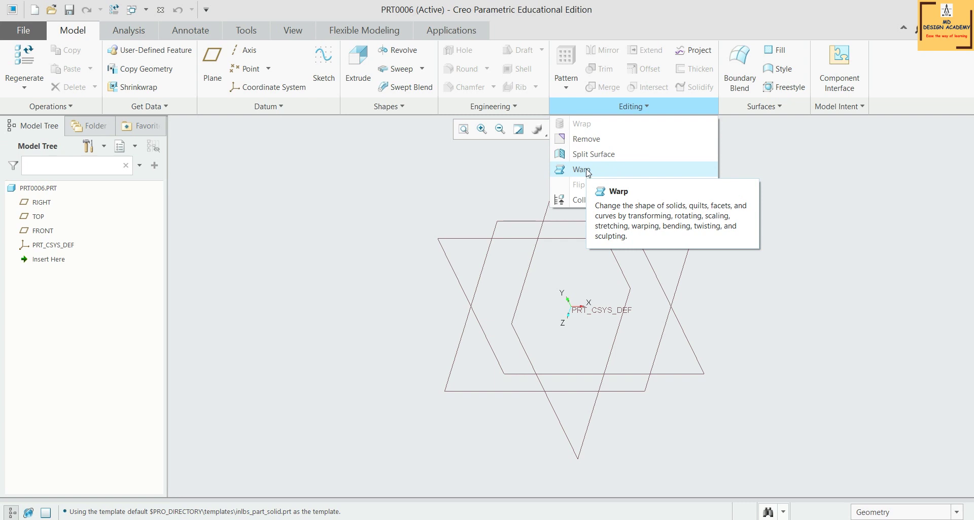
left_click(359, 191)
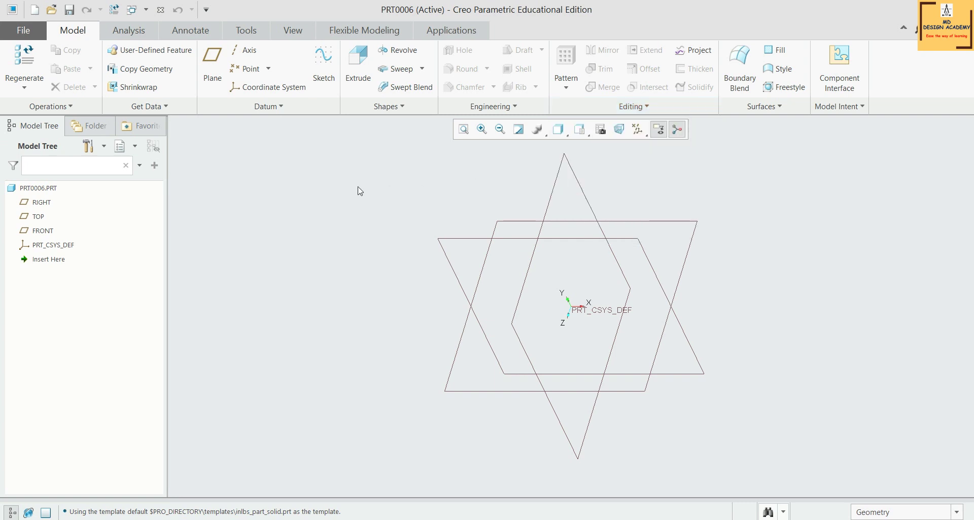
- Start an extrude sketch on the RIGHT plane and draw a rectangle about 228 by 13 resting on the horizontal reference across the origin
left_click(40, 203)
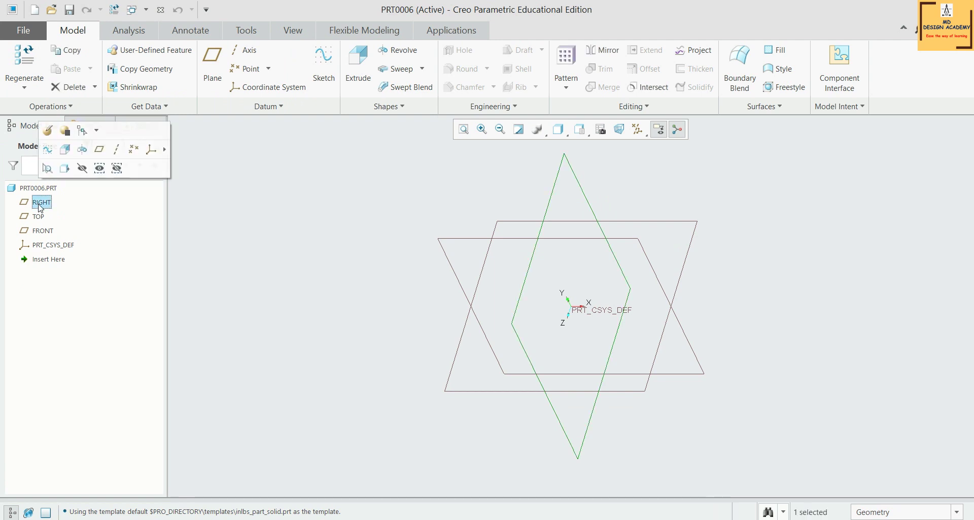
left_click(365, 75)
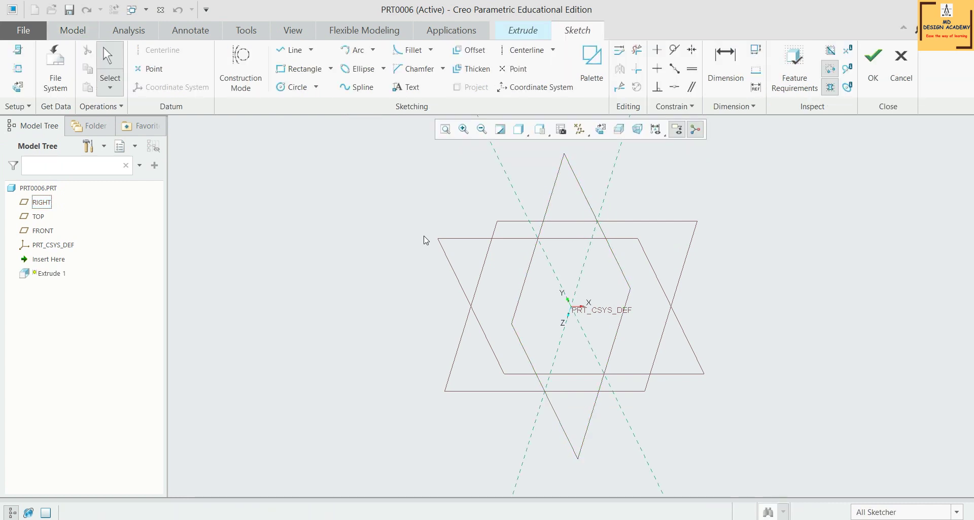
left_click(601, 129)
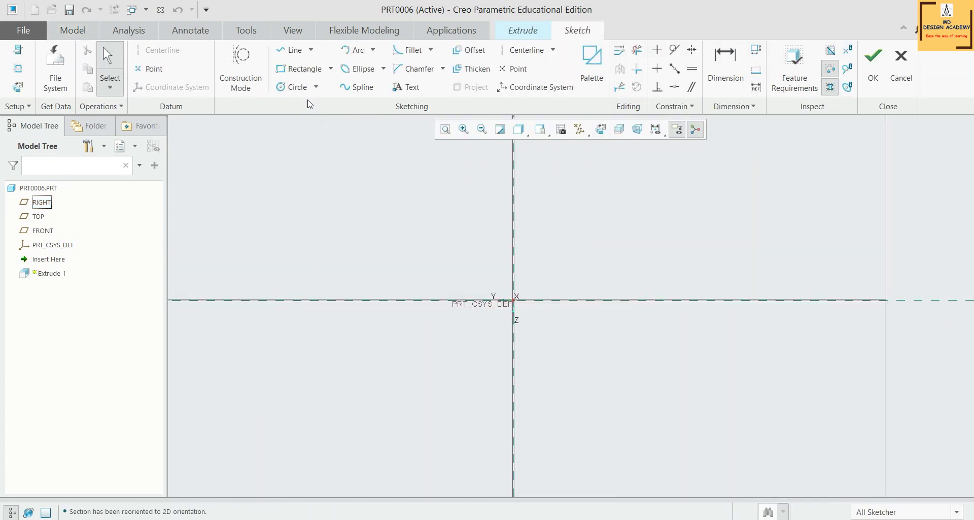
left_click(293, 71)
left_click(354, 300)
left_click(688, 281)
middle_click(730, 300)
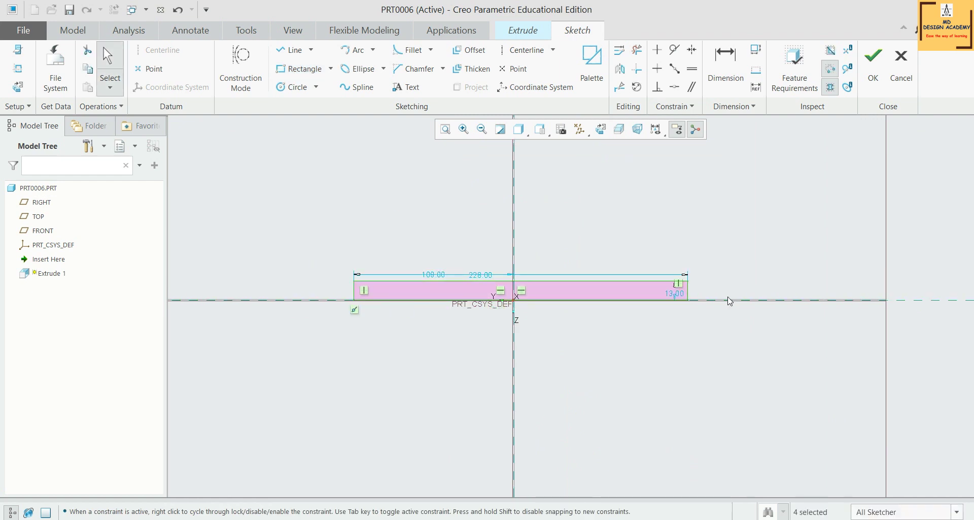
- Set the rectangle's height to 10 and its width to 300
double_click(675, 294)
type("10")
key("Return")
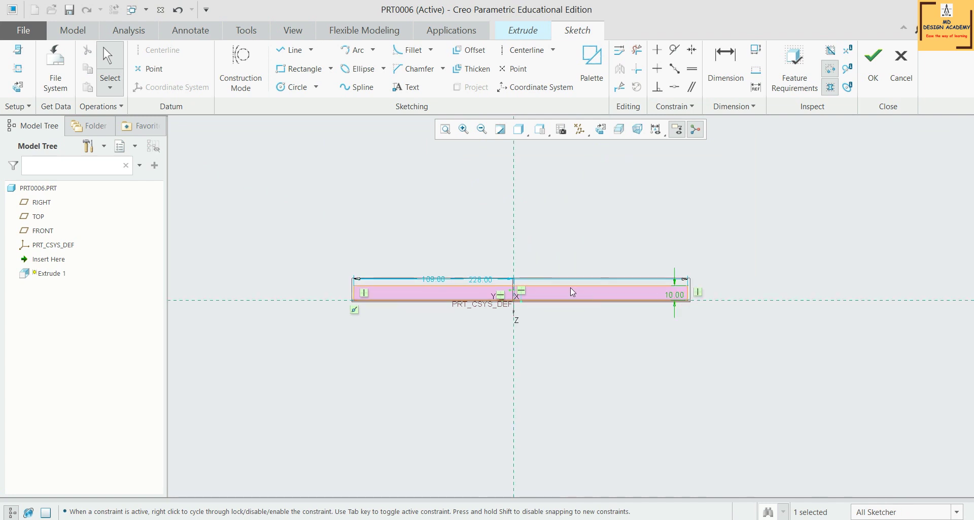
double_click(476, 280)
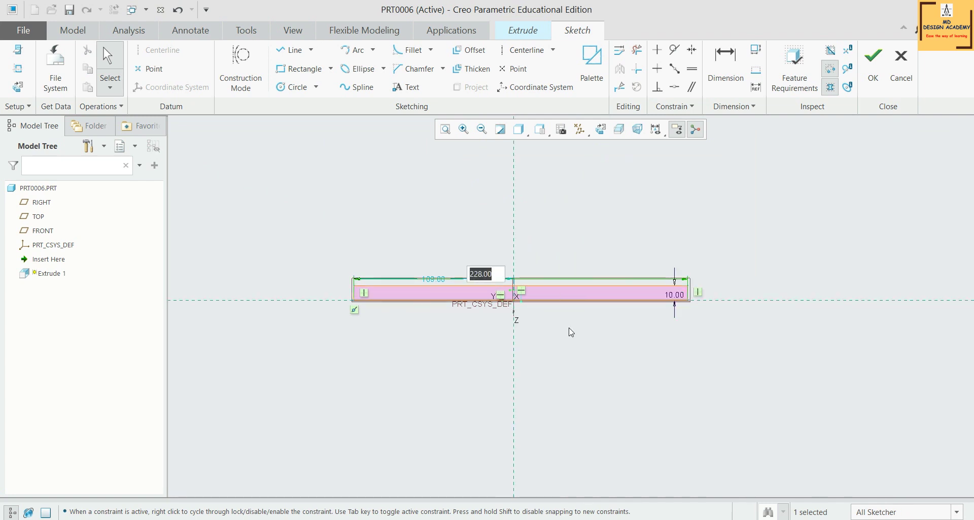
type("300")
key("Return")
- Set the distance from the rectangle's left edge to the vertical reference to 150 and finish the sketch
double_click(435, 280)
type("1")
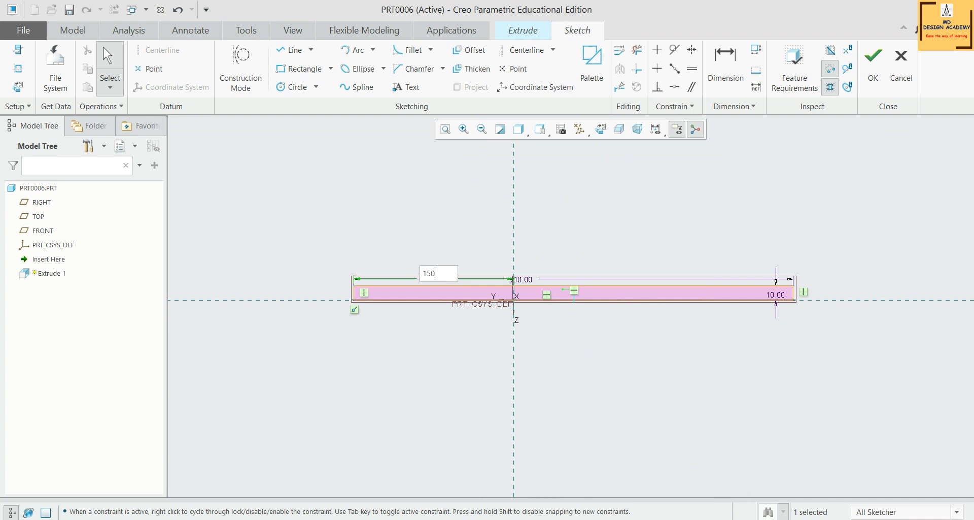
type("50")
key("Return")
left_click(873, 66)
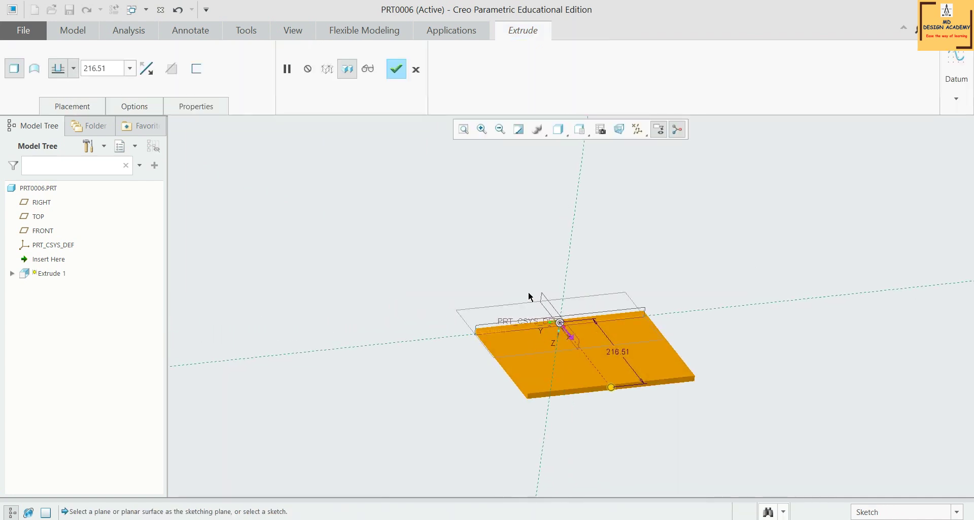
- Extrude the rectangle symmetrically about the sketch plane to a total depth of 600 and complete the plate
middle_click_drag(566, 254, 664, 266)
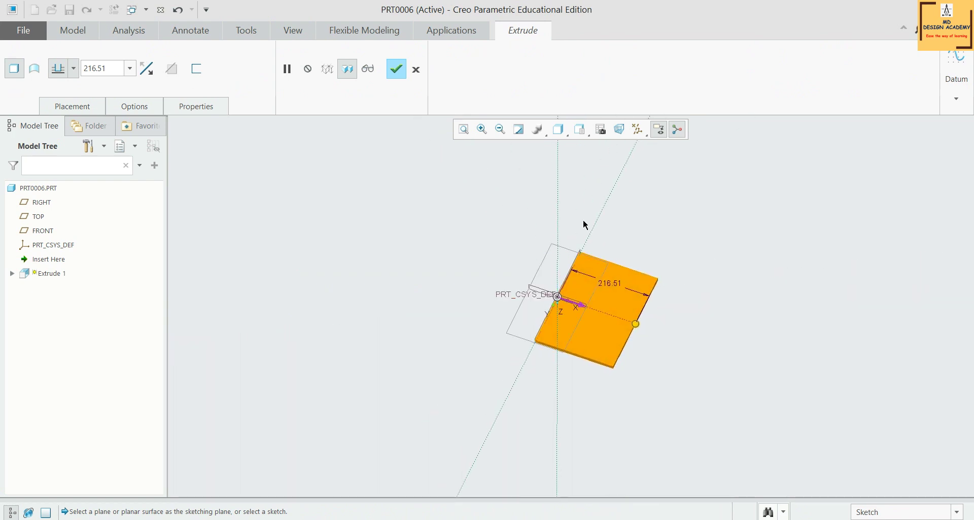
left_click(74, 68)
left_click(58, 101)
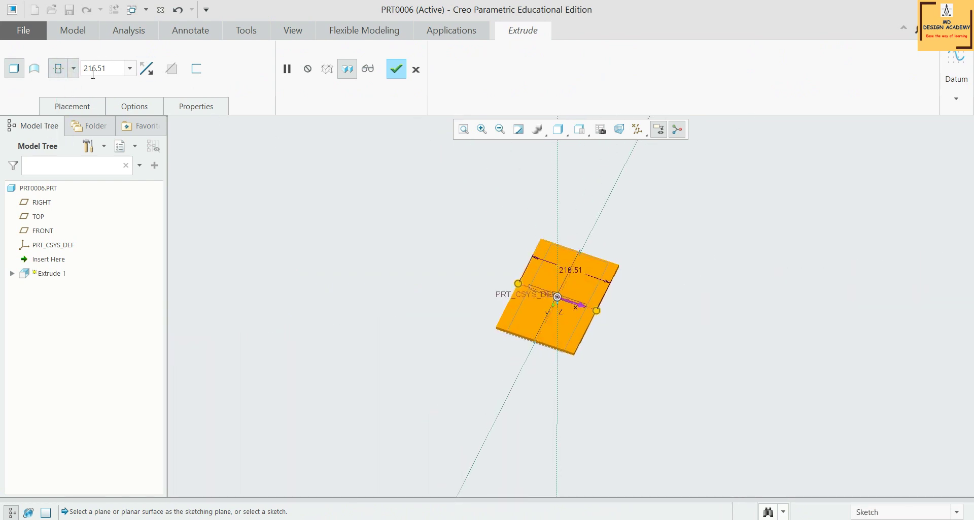
type("600")
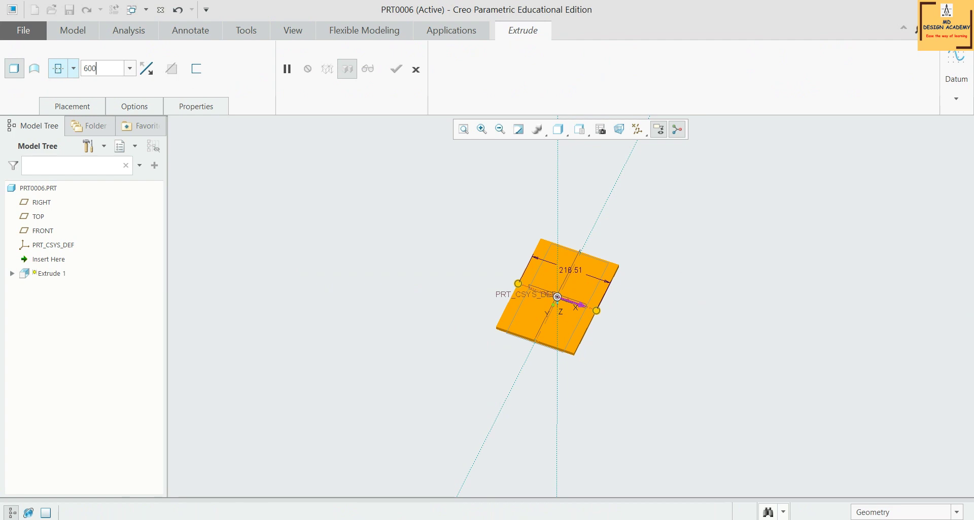
key("Return")
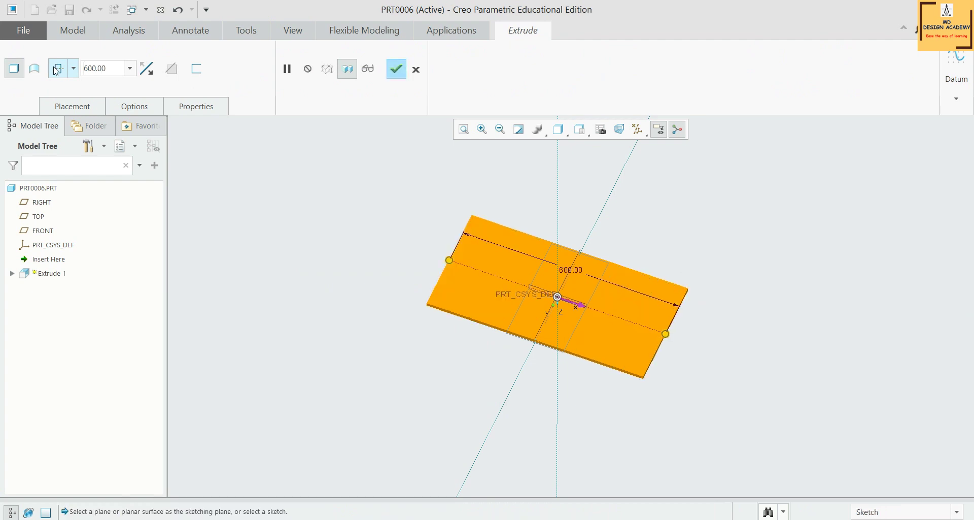
left_click(396, 72)
middle_click_drag(683, 208, 654, 207)
left_click(725, 255)
- Start a second extrude sketch on the plate's thin end face with the Line tool active
scroll(690, 291, "down", 5)
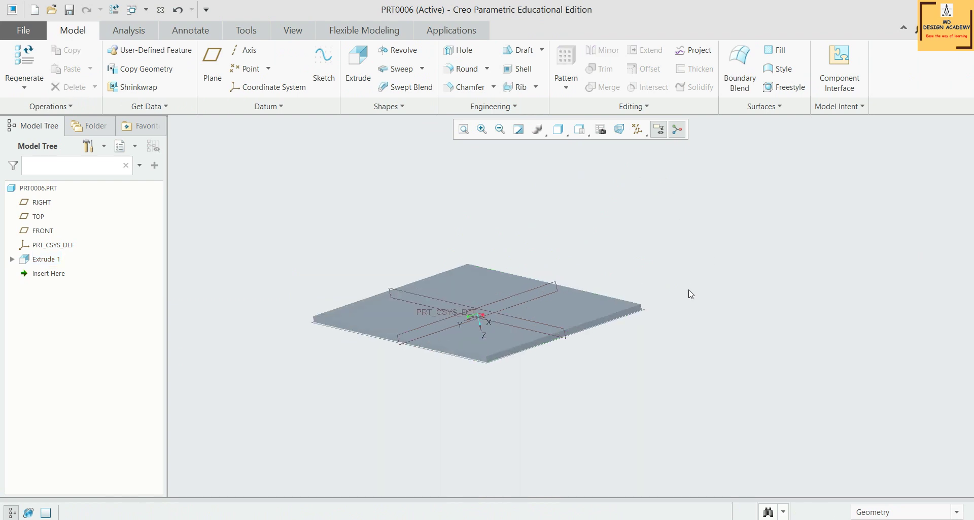
left_click(584, 319)
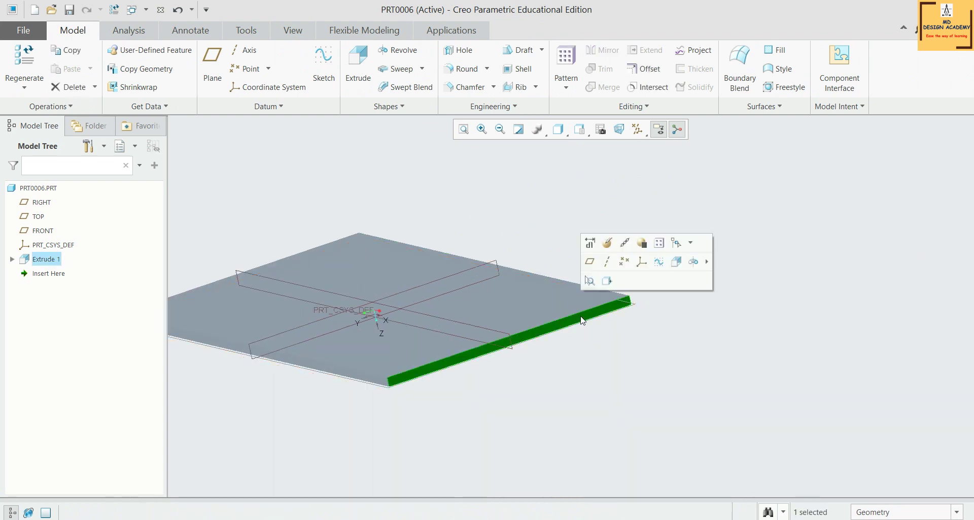
left_click(357, 64)
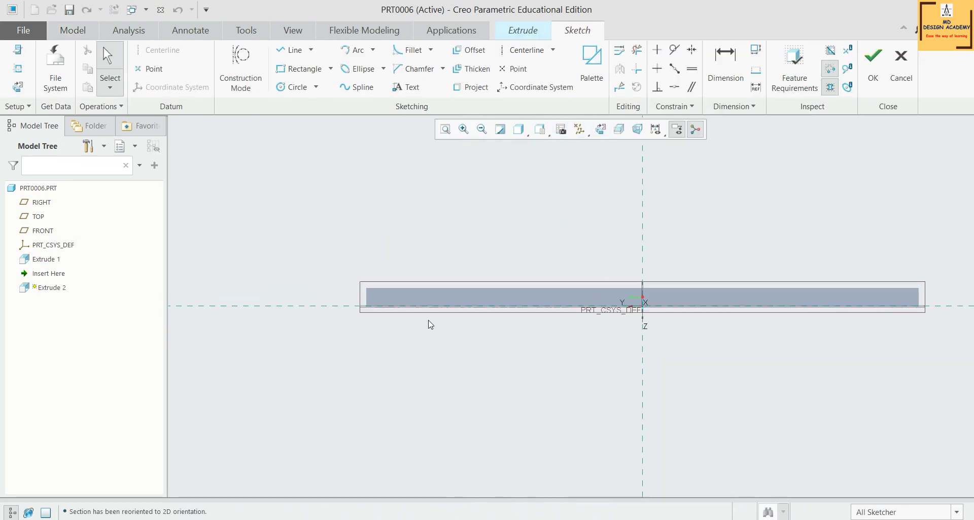
scroll(376, 294, "down", 3)
left_click(292, 50)
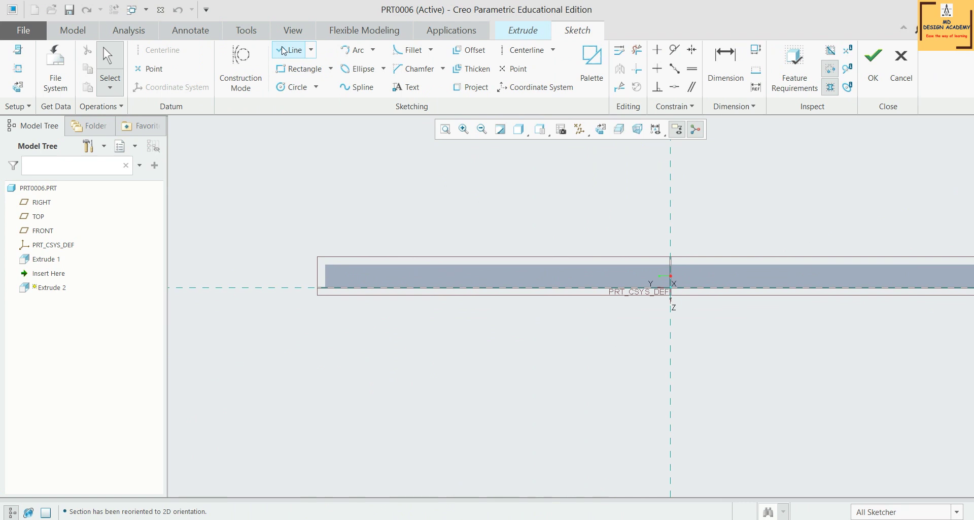
scroll(362, 317, "down", 2)
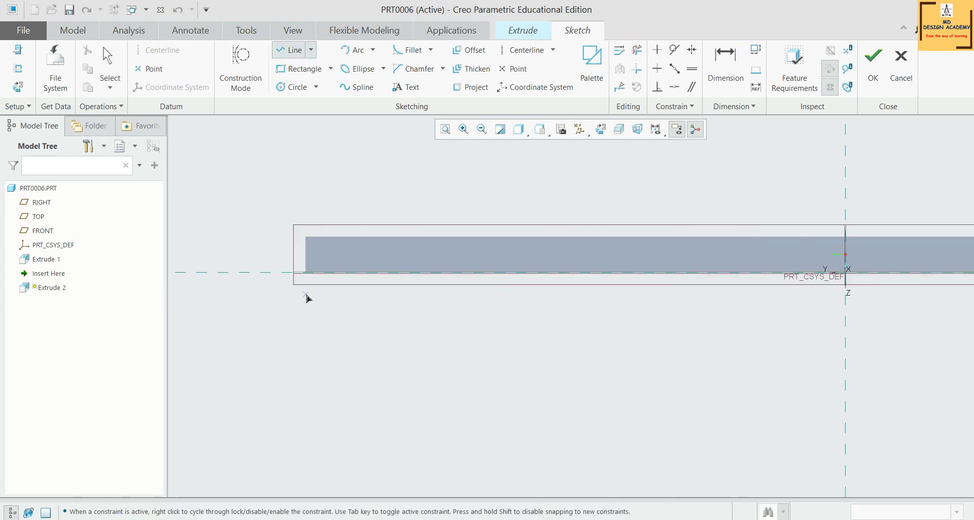
scroll(306, 293, "down", 1)
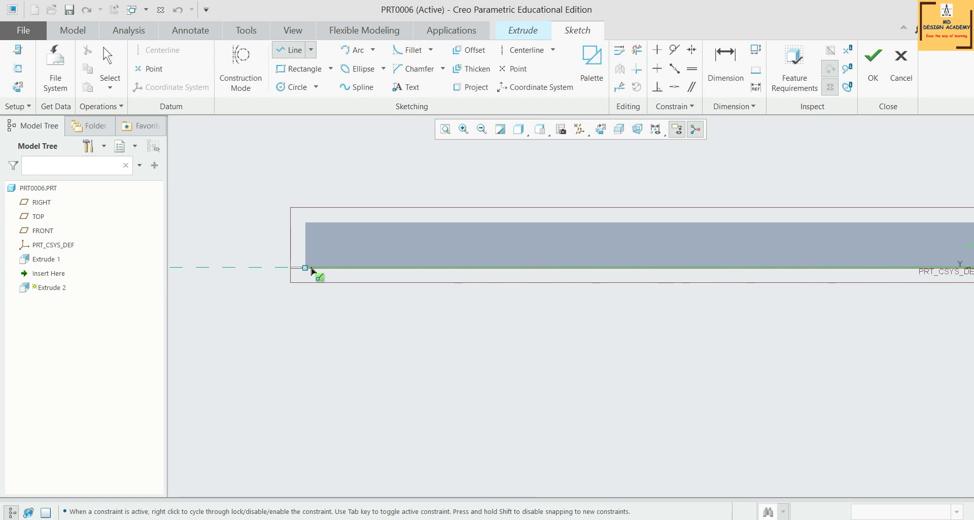
left_click(311, 269)
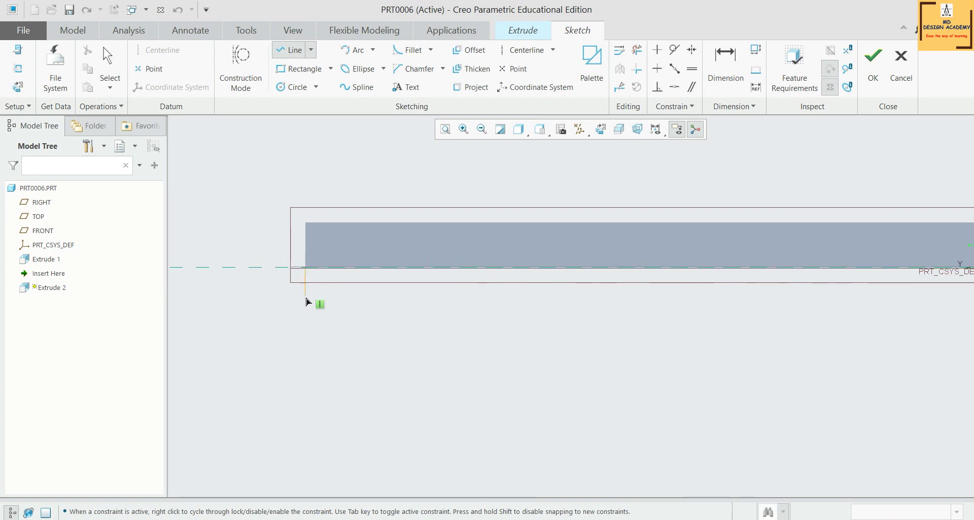
middle_click(307, 303)
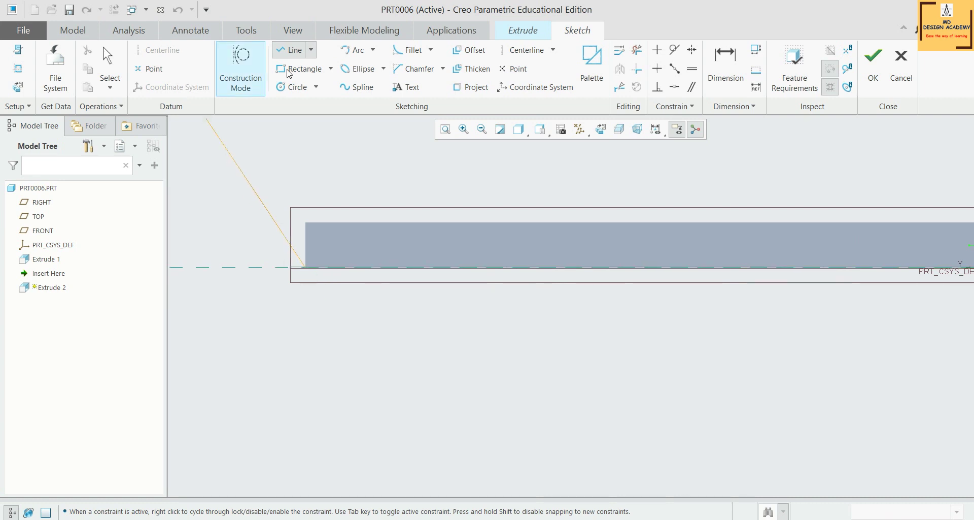
- Draw a descending stair-step chain of seven lines from the plate's lower edge, about 148 left of the vertical reference, and finish the sketch
scroll(322, 292, "down", 2)
left_click(310, 263)
left_click(311, 290)
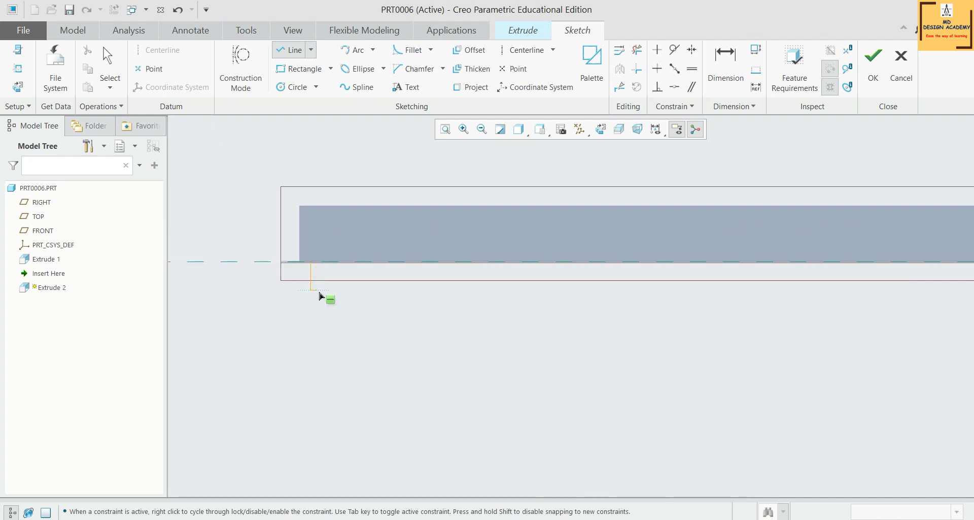
left_click(351, 290)
left_click(350, 318)
left_click(407, 319)
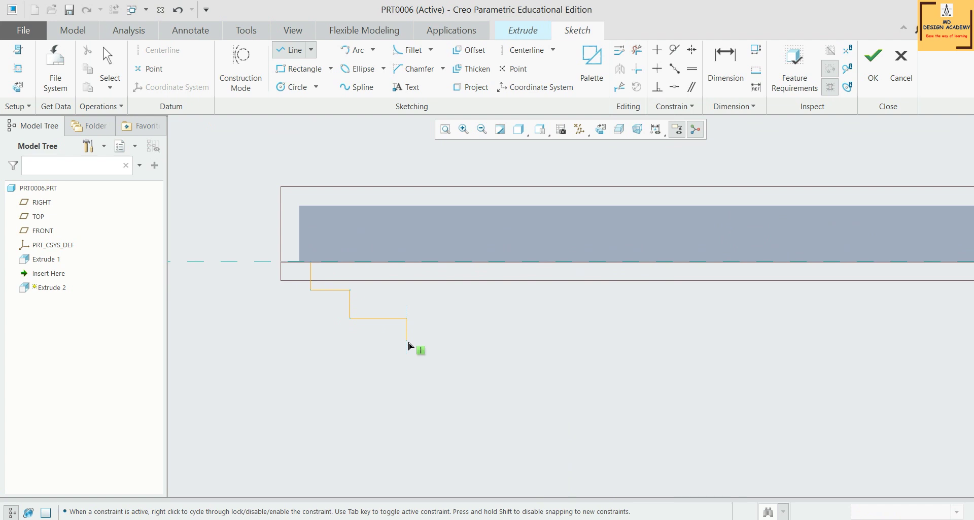
left_click(408, 346)
scroll(432, 291, "down", 5)
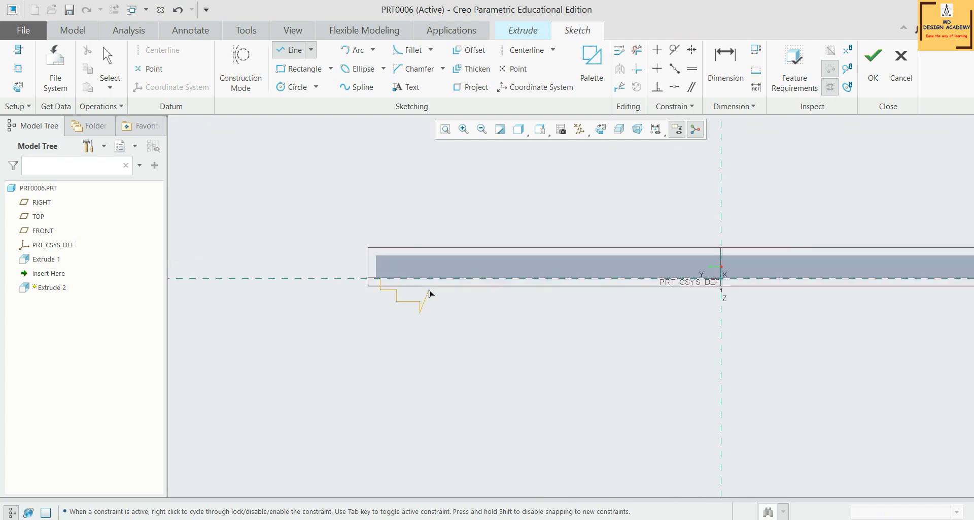
scroll(434, 290, "up", 2)
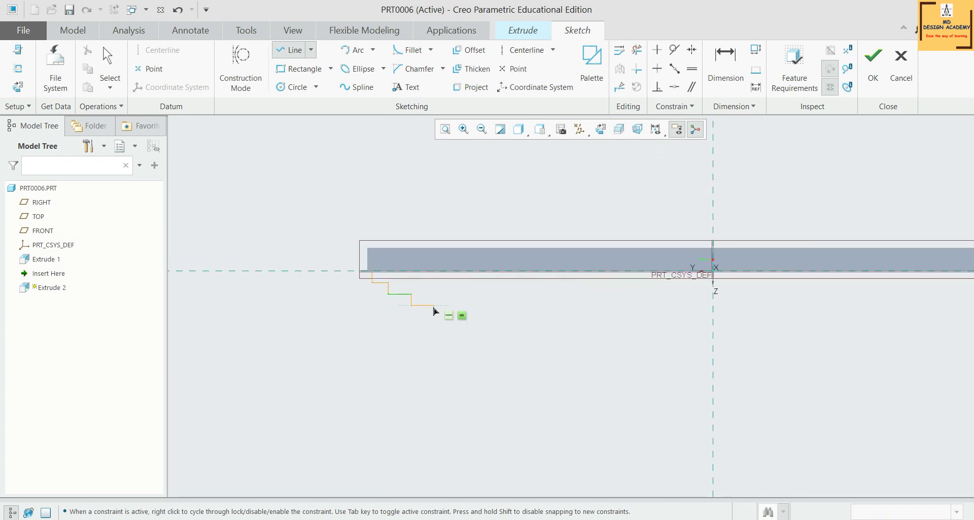
left_click(436, 306)
middle_click(446, 333)
scroll(528, 348, "up", 1)
middle_click(345, 337)
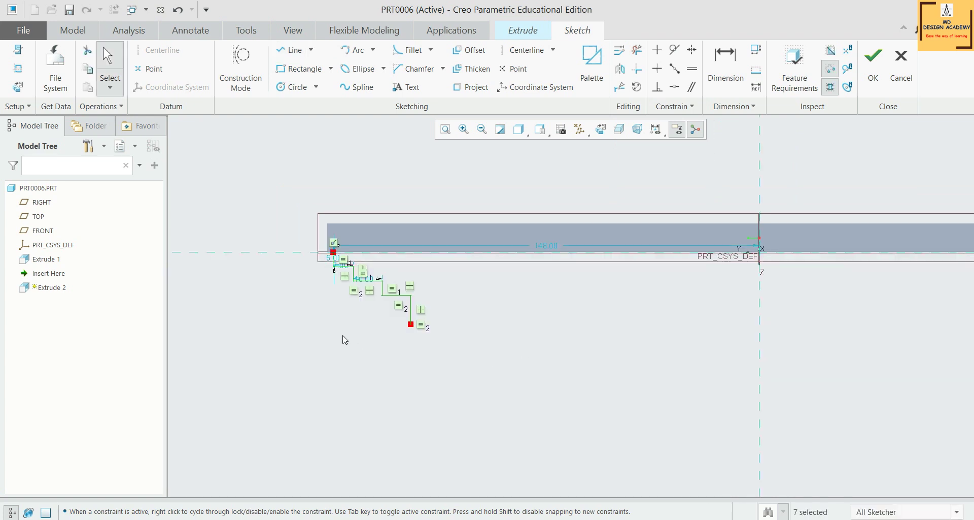
left_click(873, 60)
- Extrude the stair-step profile as a surface, reversed to run along the plate, with a depth of 600
mouse_move(417, 310)
middle_mouse_down()
mouse_move(501, 327)
mouse_move(487, 320)
middle_mouse_up()
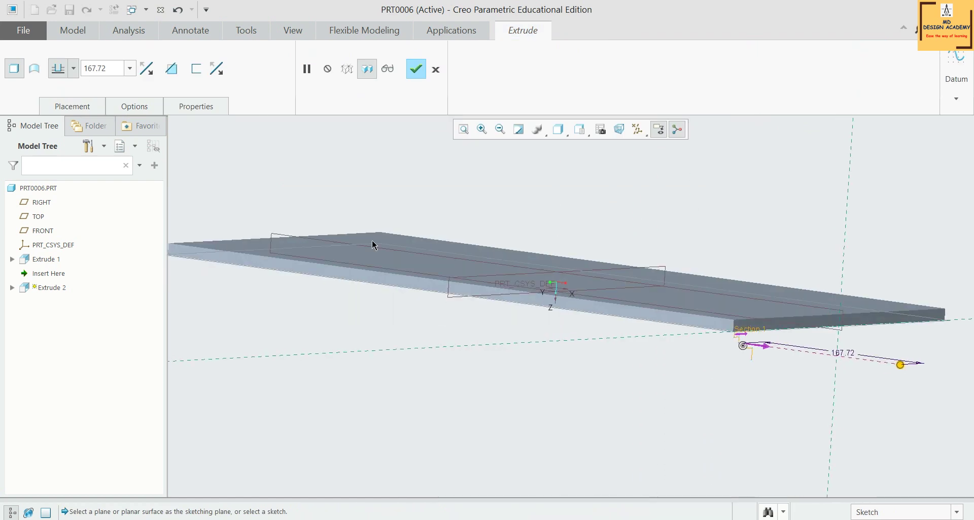
left_click(34, 68)
scroll(619, 349, "down", 3)
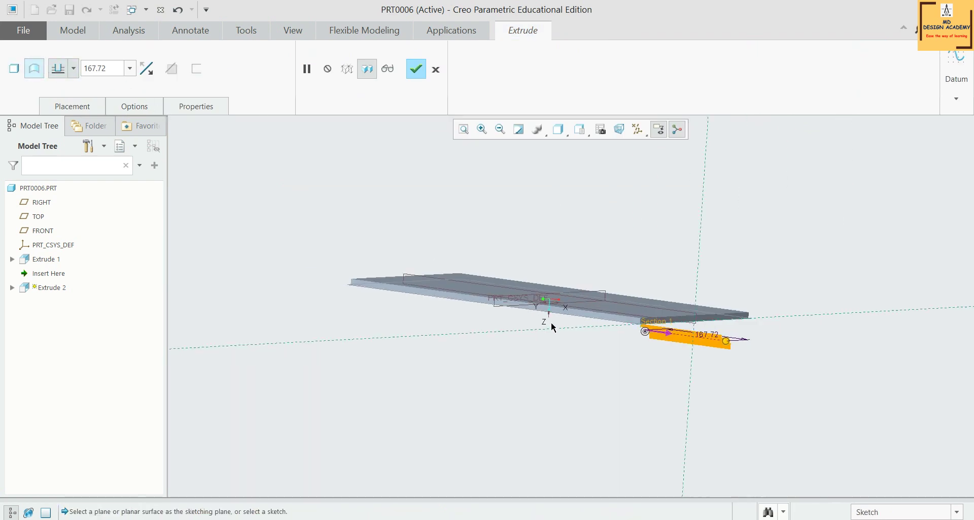
middle_click_drag(692, 384, 562, 314)
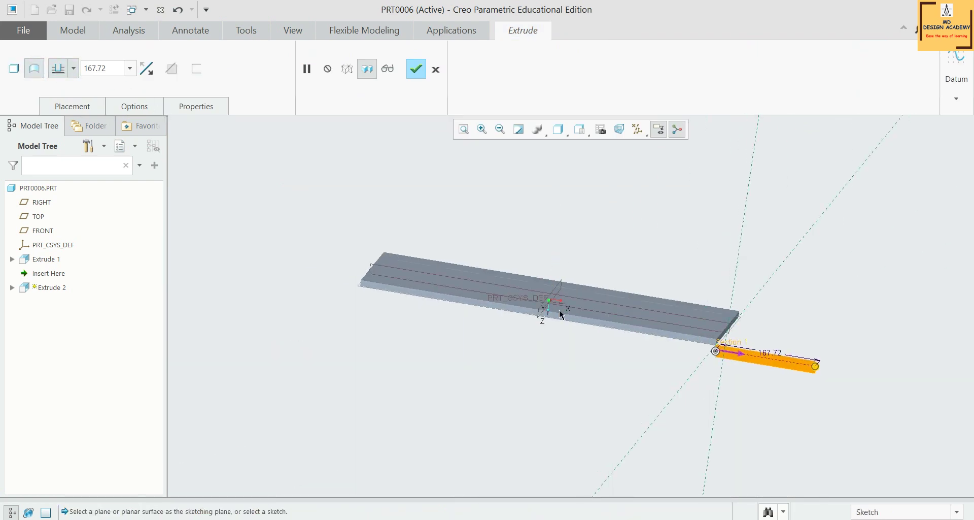
left_click(146, 68)
left_click(96, 68)
type("600")
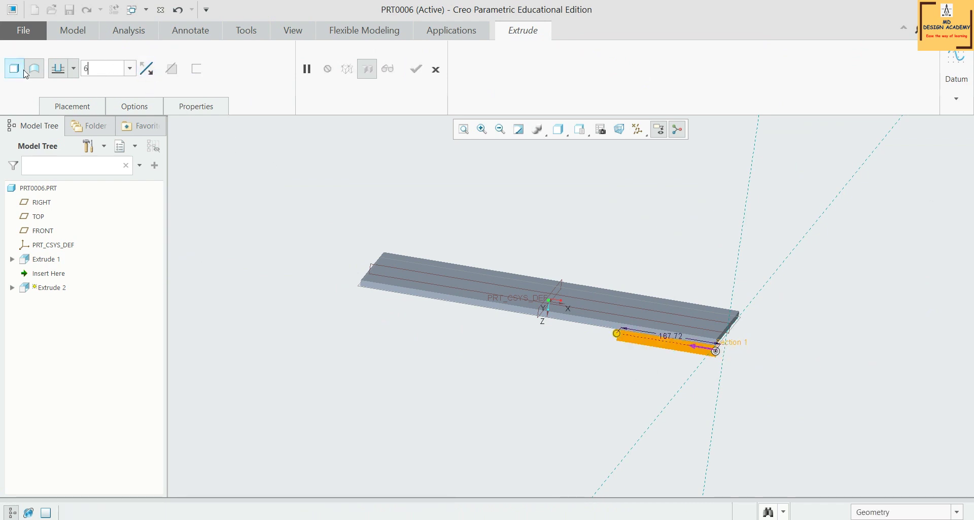
key("Return")
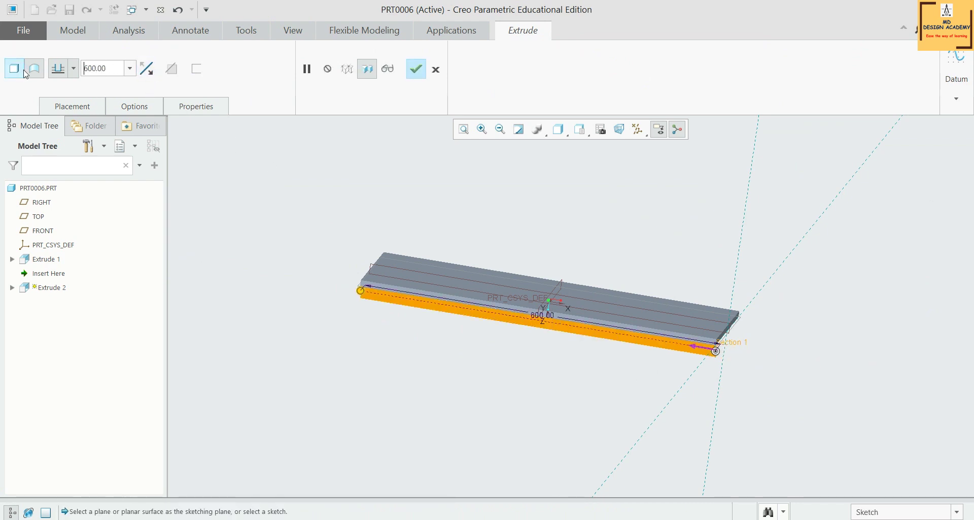
left_click(417, 76)
middle_click_drag(452, 239, 676, 304)
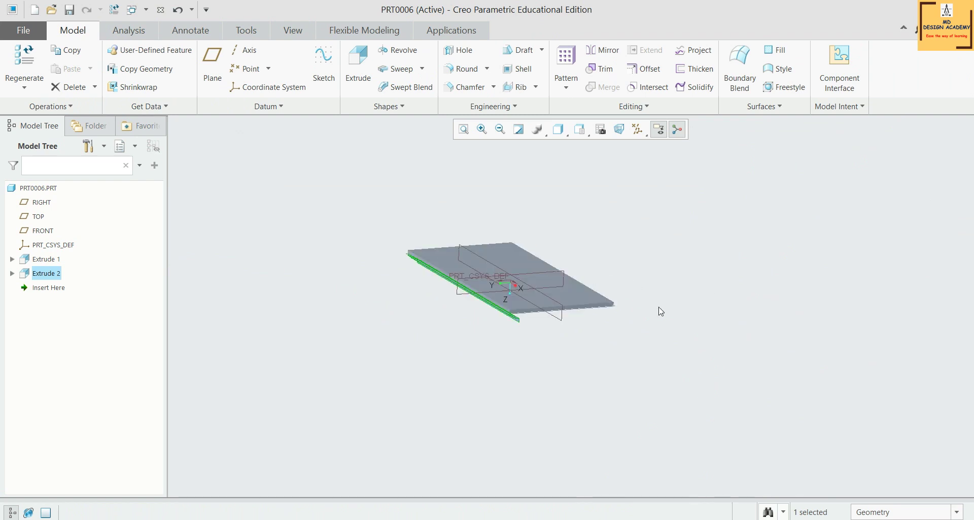
scroll(563, 328, "down", 3)
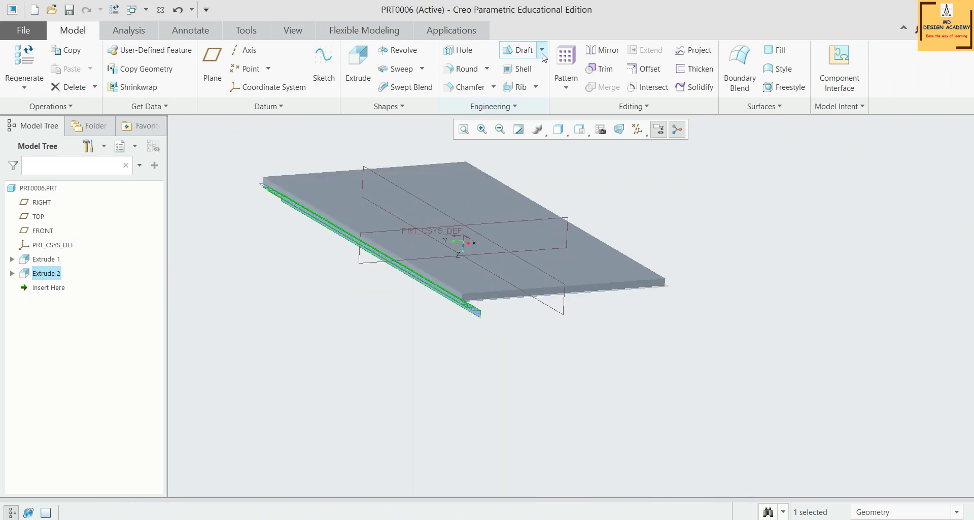
- Mirror the stepped surface about the plate's lengthwise middle datum plane to the opposite long edge
left_click(604, 51)
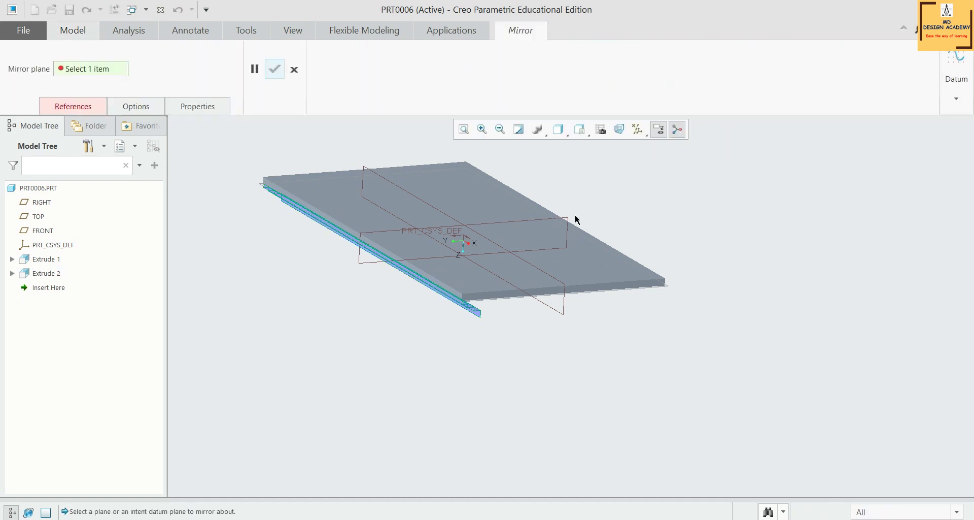
left_click(565, 309)
middle_click_drag(759, 304, 716, 283)
left_click(275, 68)
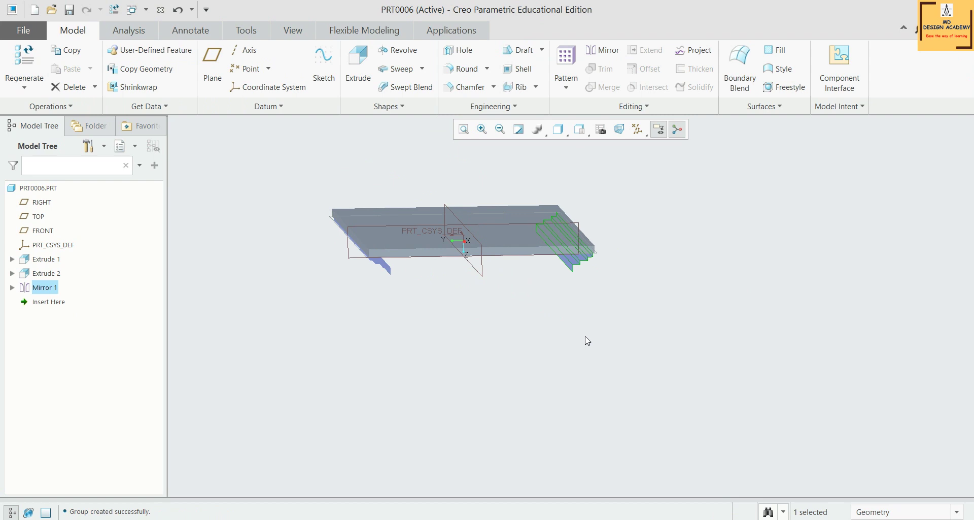
middle_click_drag(592, 333, 669, 355)
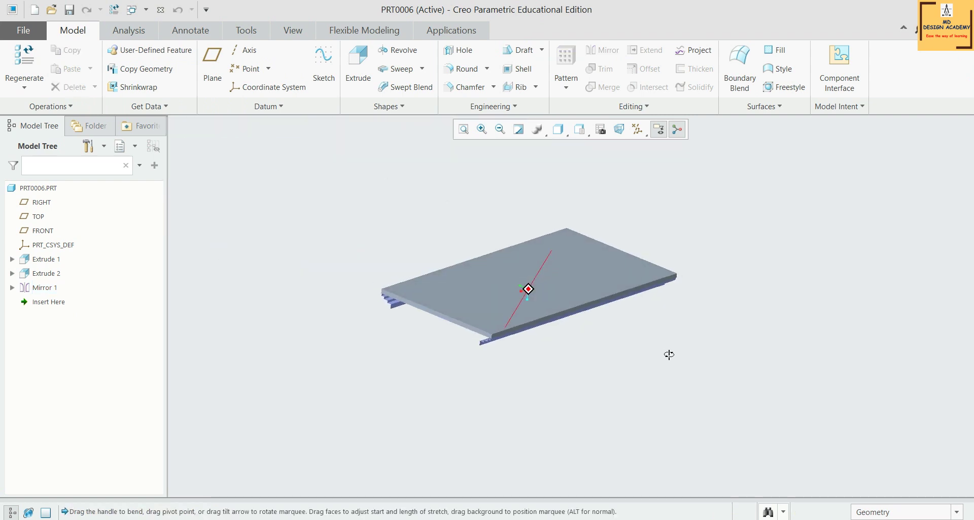
- Start a Warp feature and select the plate solid and both stepped surfaces as the geometry to deform
left_click(636, 108)
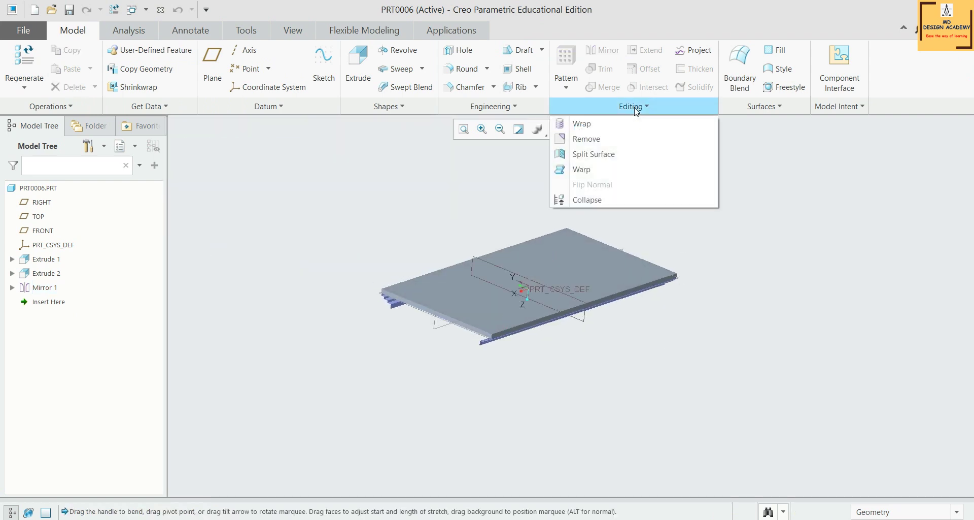
left_click(591, 171)
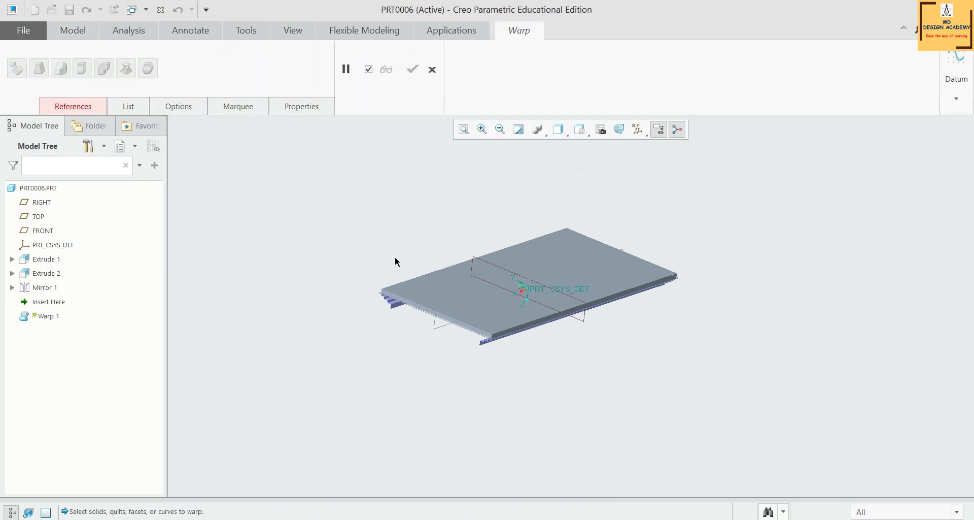
scroll(466, 290, "down", 1)
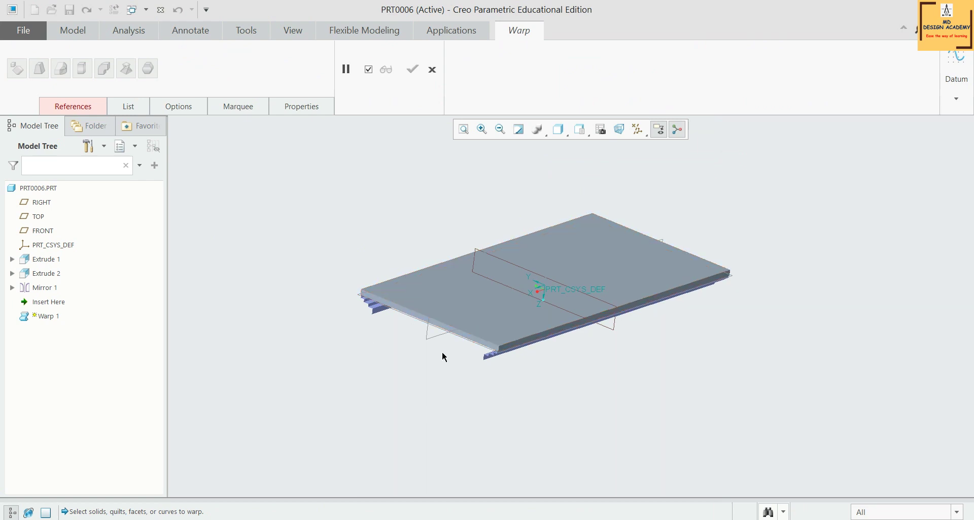
left_click(455, 321)
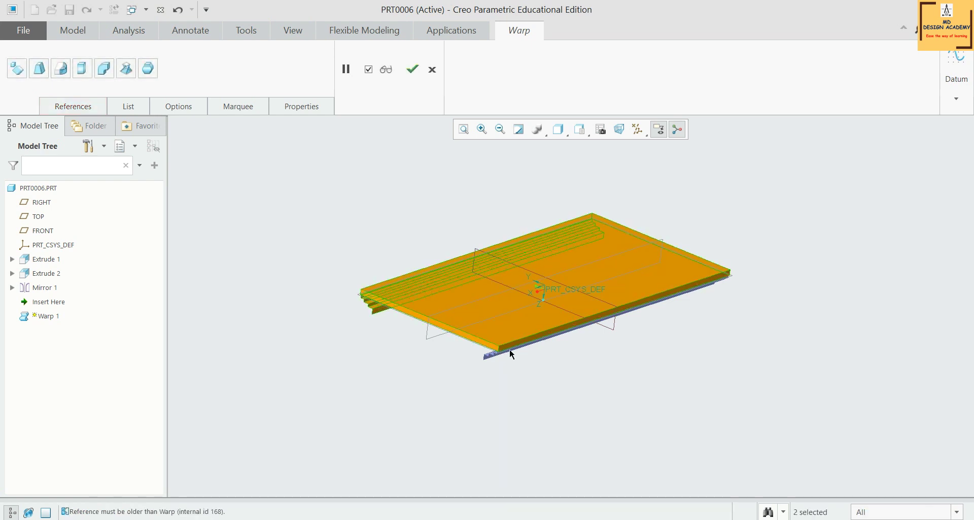
left_click(491, 356, "ctrl")
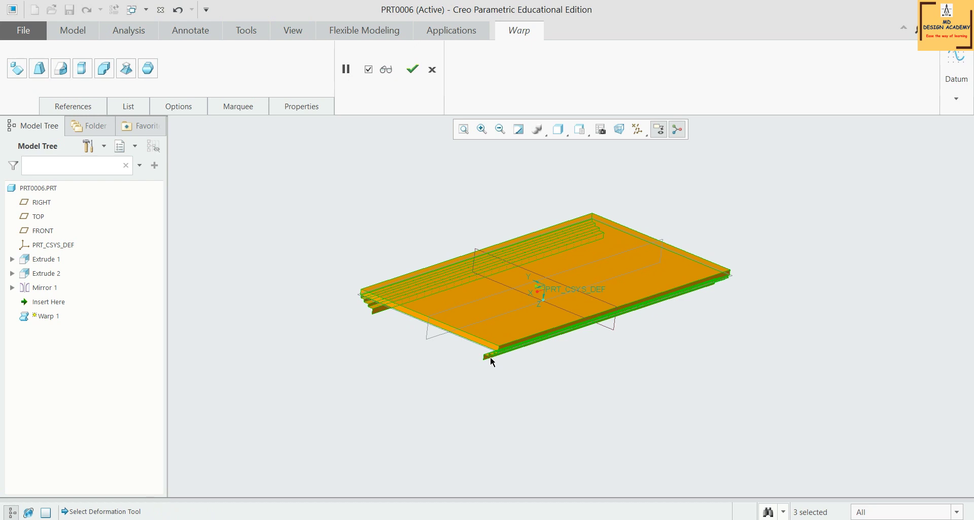
scroll(562, 284, "down", 3)
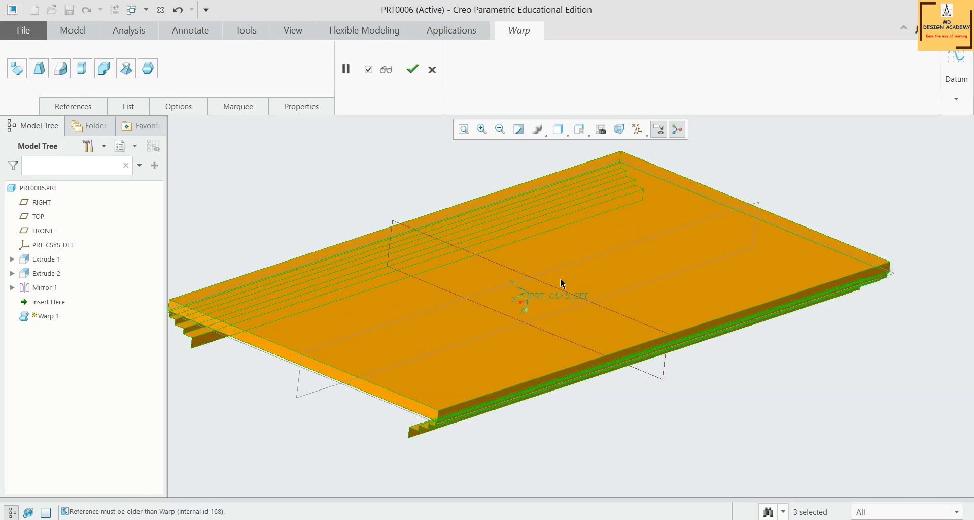
- Choose the Bend deformation, orient it to curl the plate along its 600 length, and enable the Angle option
left_click(105, 69)
scroll(598, 282, "up", 3)
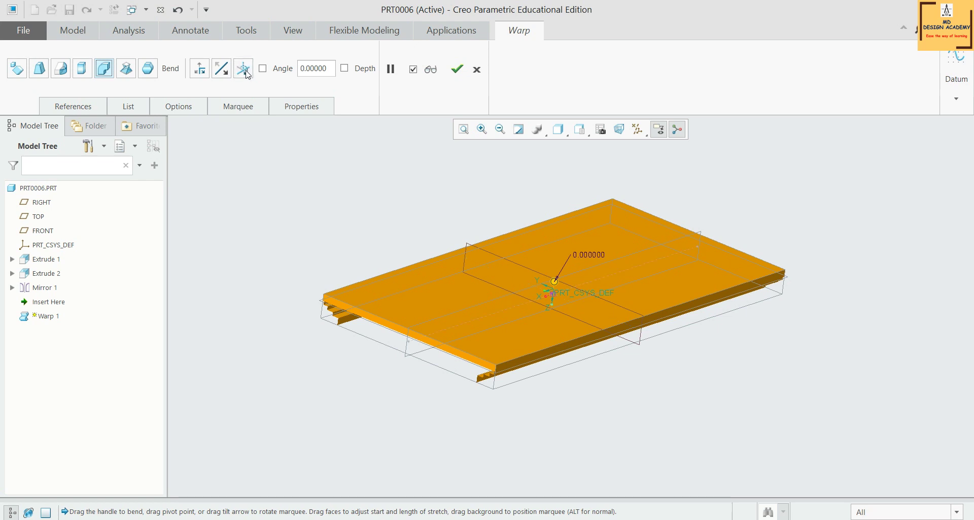
middle_click_drag(474, 256, 677, 333)
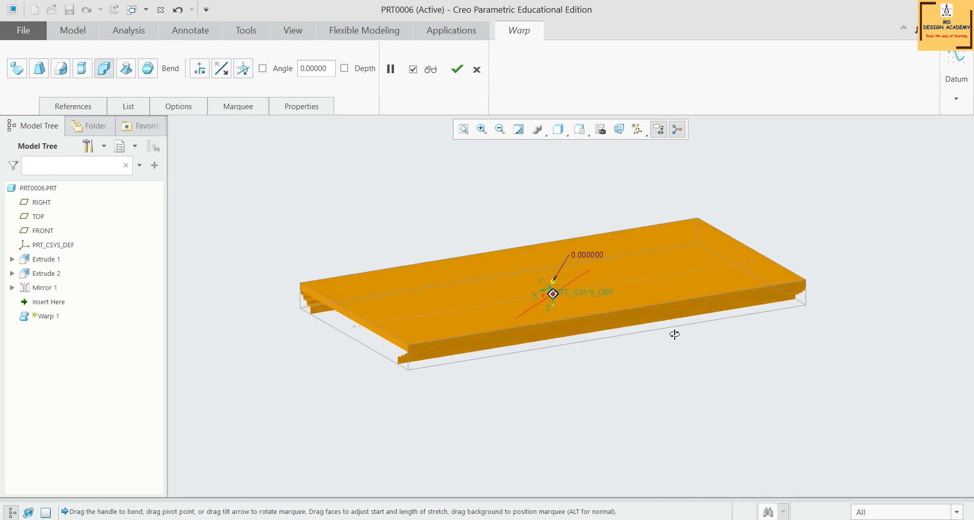
left_click(203, 74)
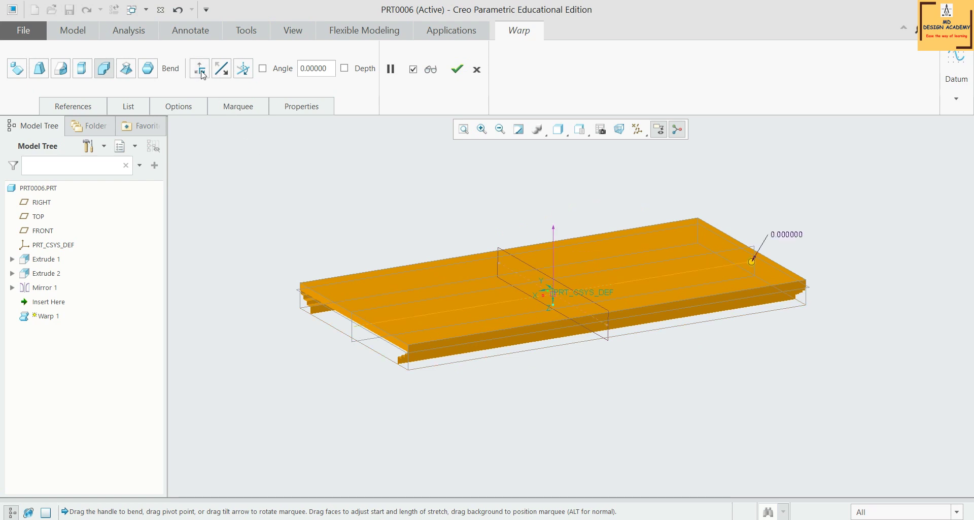
left_click(228, 72)
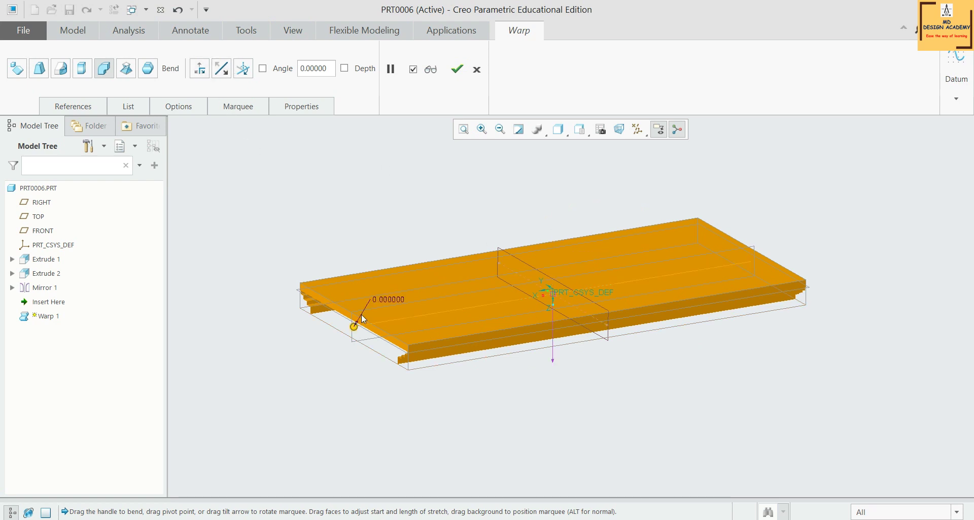
left_click(268, 70)
left_click(198, 74)
left_click(198, 74)
left_click(243, 69)
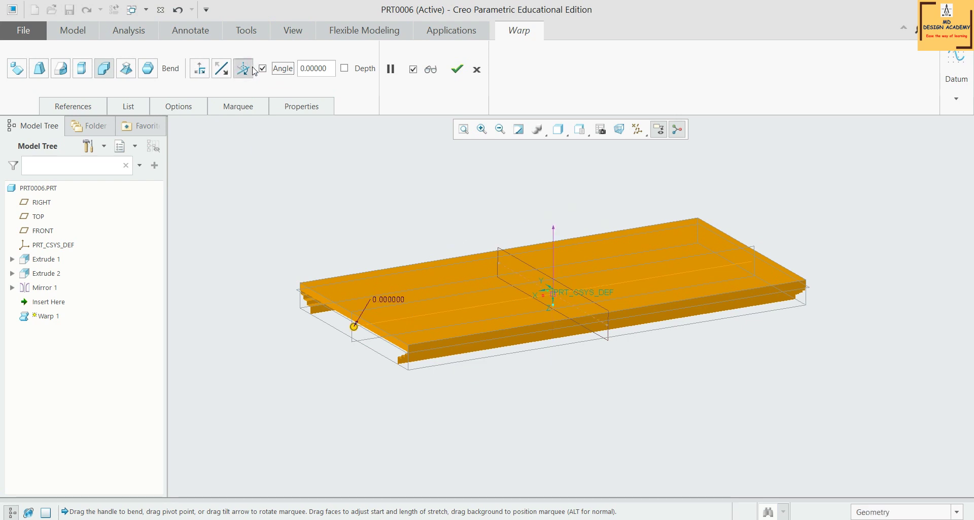
- Bend the plate round into a nearly closed ring and set the bend angle to -359
left_click_drag(355, 327, 512, 386)
scroll(539, 331, "up", 2)
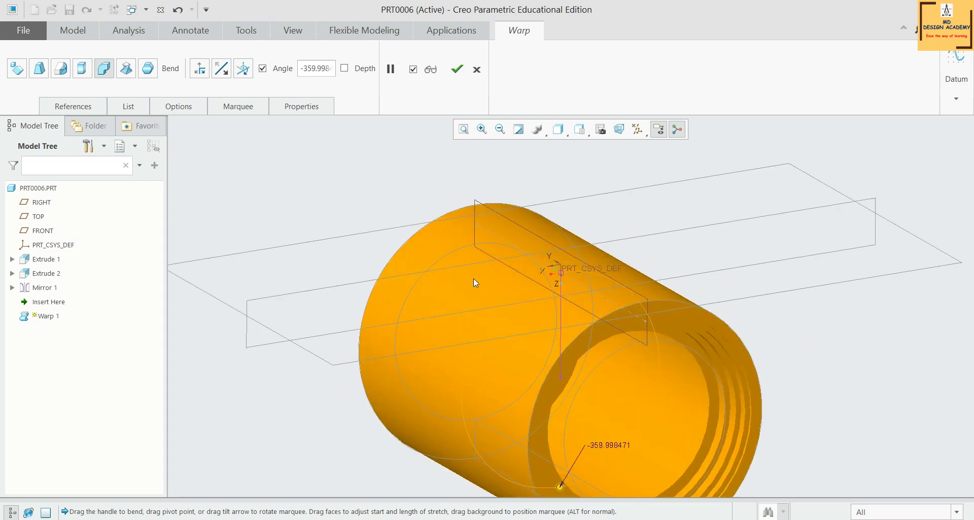
scroll(473, 278, "down", 3)
scroll(579, 384, "up", 5)
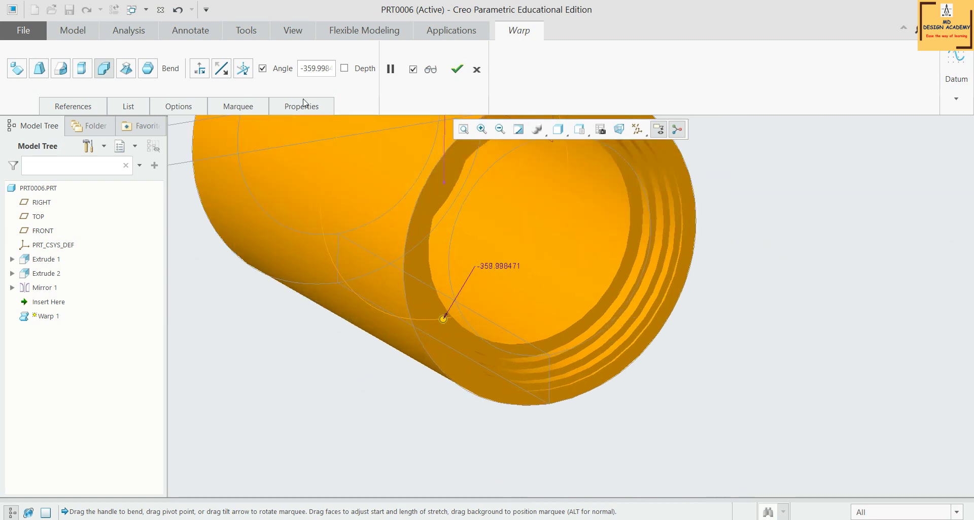
double_click(320, 67)
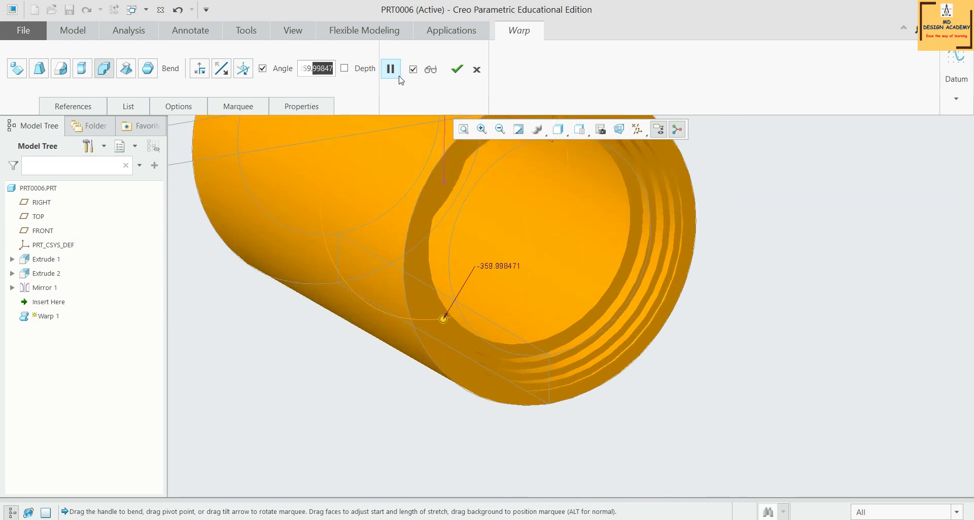
key("BackSpace")
key("BackSpace")
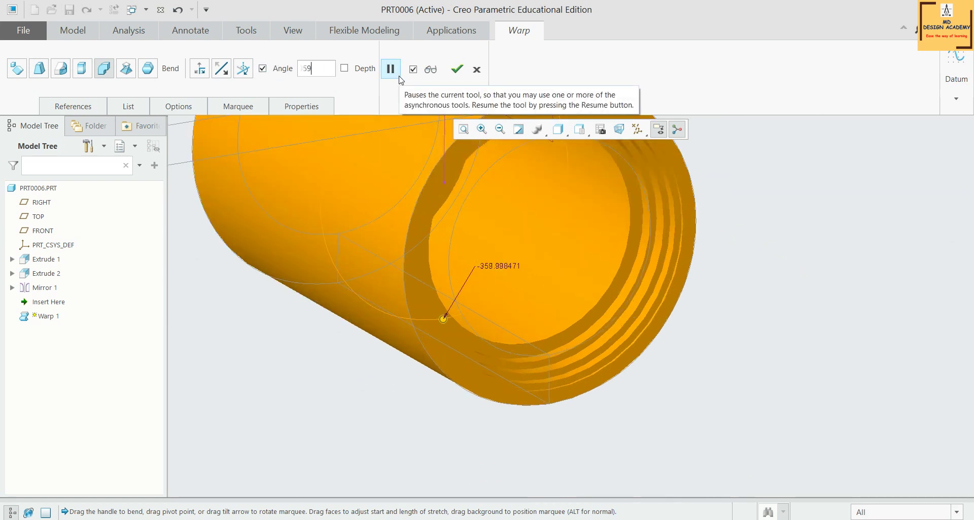
key("Return")
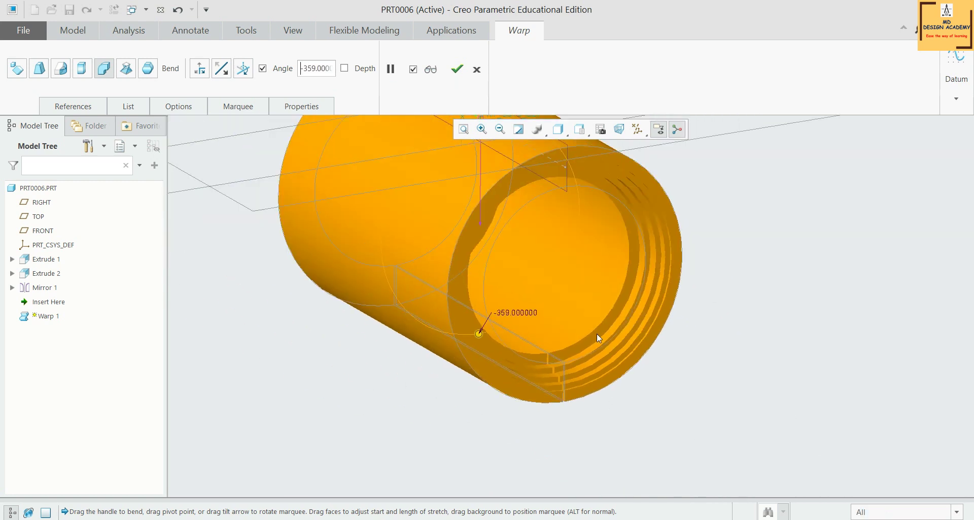
- Switch the warp to a Stretch deformation and align its direction with the ring's axis
middle_click_drag(709, 350, 703, 344)
mouse_move(702, 350)
middle_mouse_down()
mouse_move(692, 353)
mouse_move(706, 337)
mouse_move(697, 323)
mouse_move(715, 361)
middle_mouse_up()
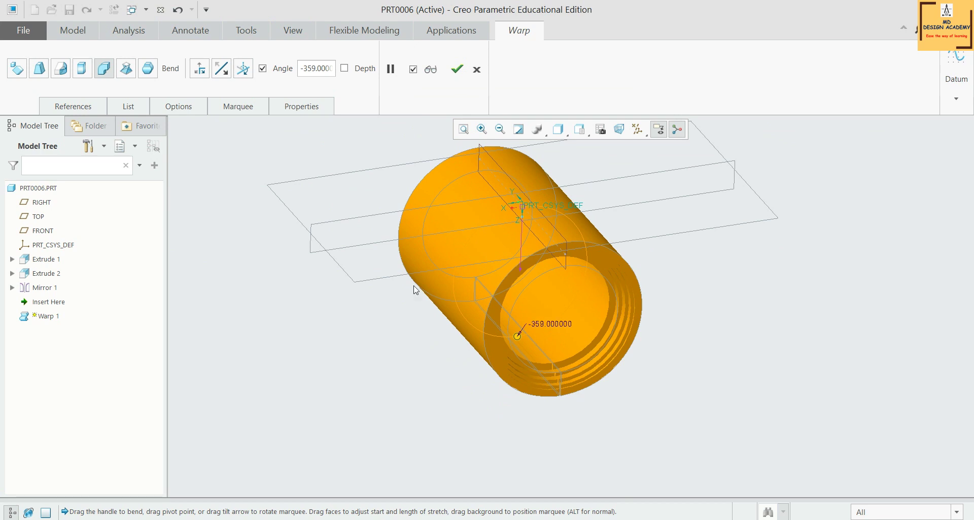
left_click(84, 71)
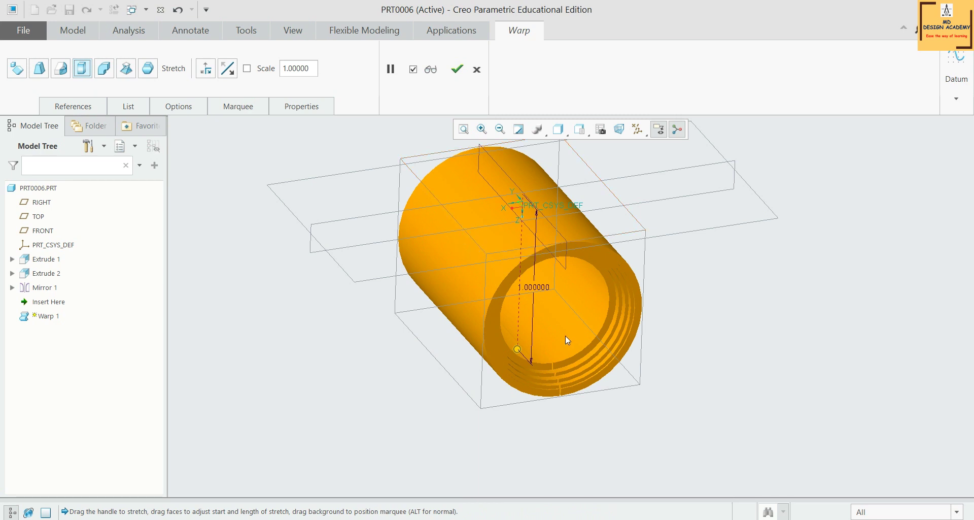
scroll(659, 327, "up", 2)
middle_click_drag(662, 326, 734, 321)
scroll(569, 250, "down", 2)
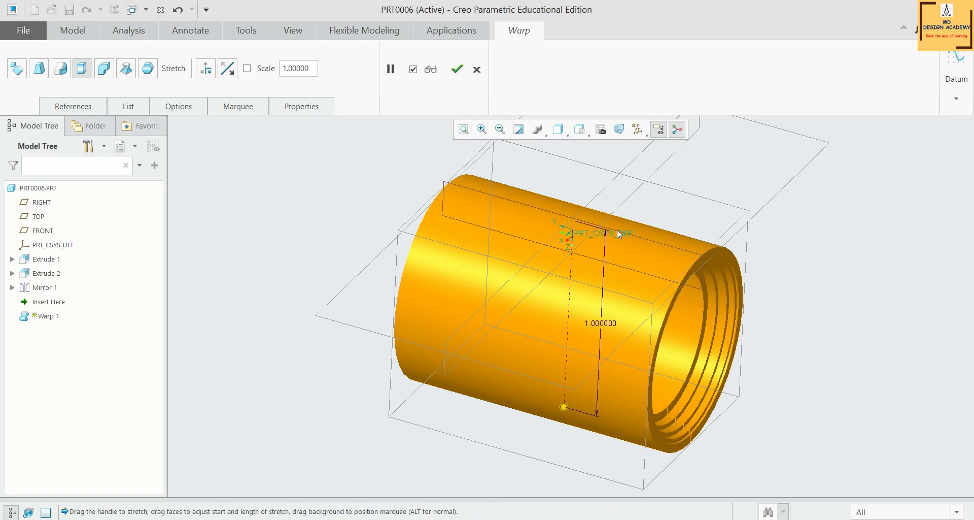
left_click(206, 68)
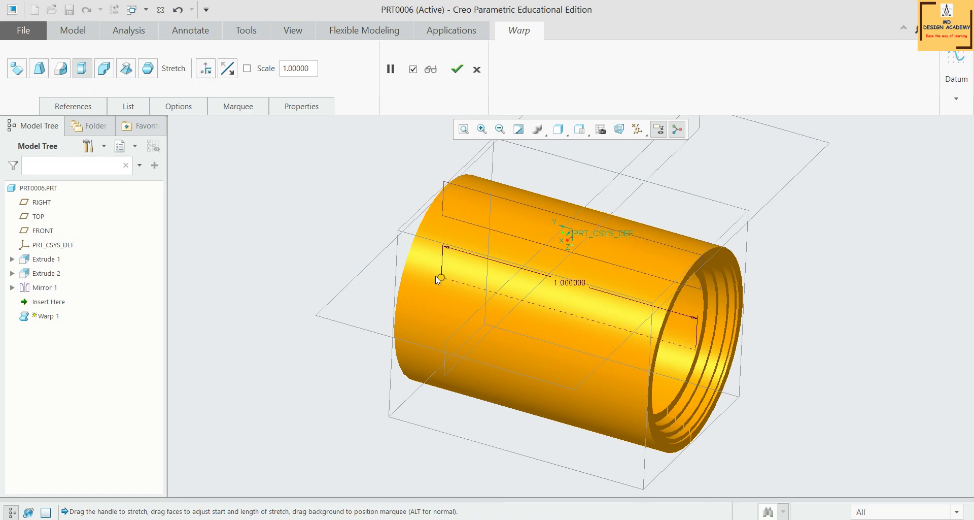
- Shorten the ring along its axis to a stretch scale of about 0.476 and complete the warp
left_click_drag(440, 276, 575, 312)
middle_click_drag(911, 349, 585, 315)
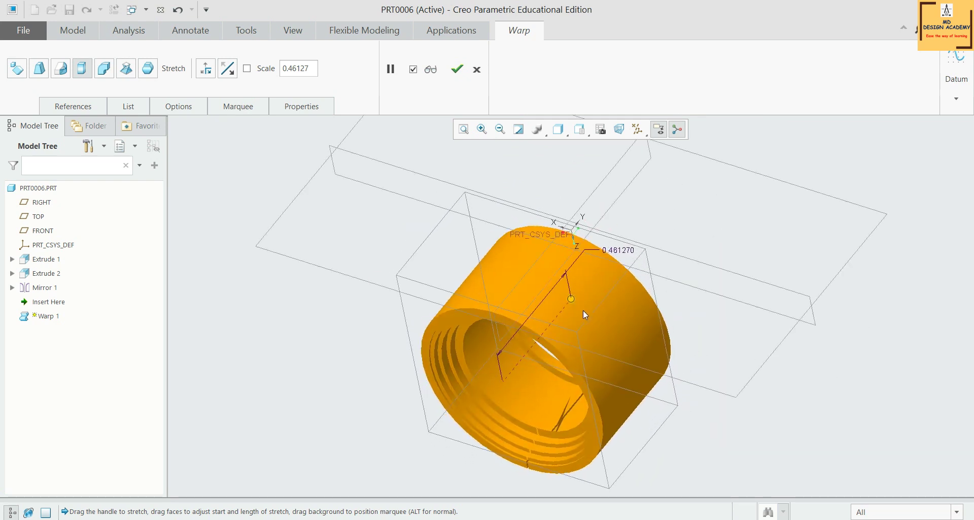
left_click_drag(568, 297, 602, 293)
middle_click_drag(603, 294, 809, 330)
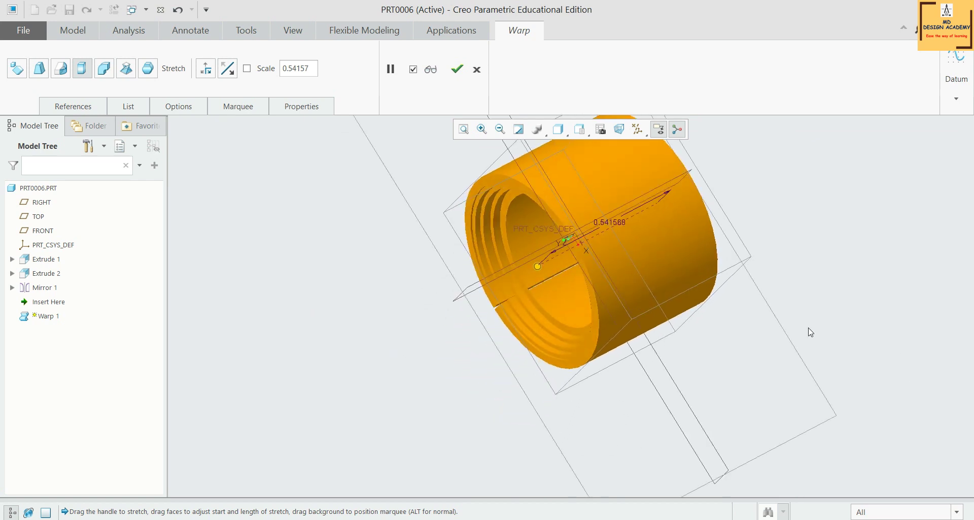
mouse_move(545, 288)
left_mouse_down()
mouse_move(560, 280)
mouse_move(553, 282)
left_mouse_up()
middle_click_drag(665, 329, 513, 298)
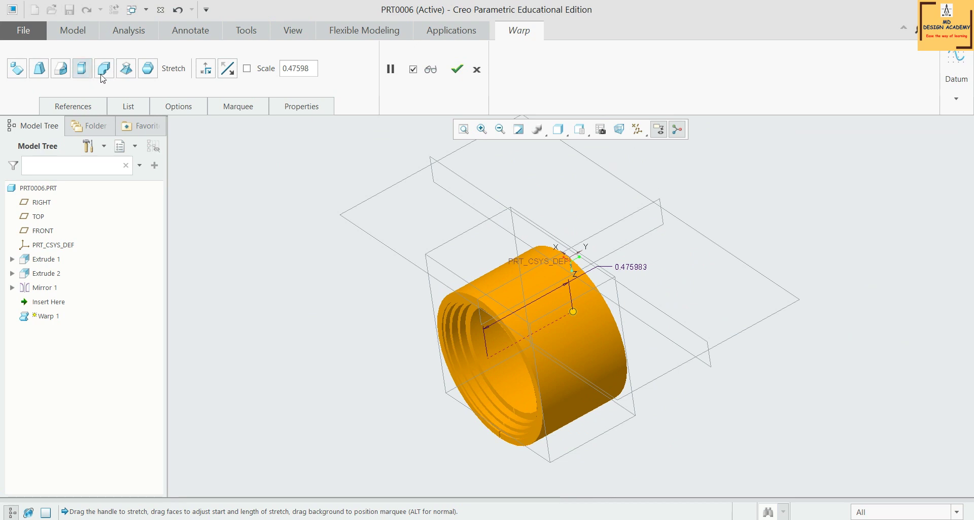
scroll(534, 297, "up", 1)
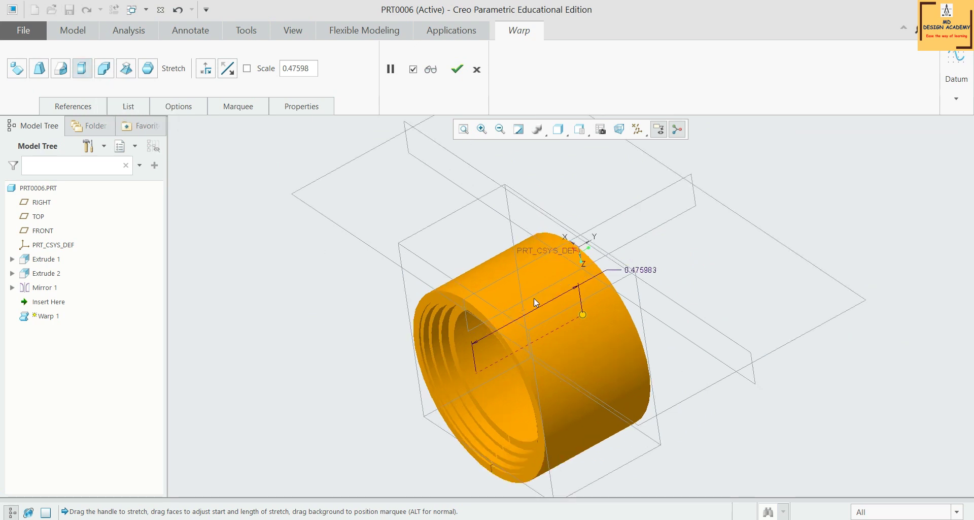
scroll(498, 237, "down", 3)
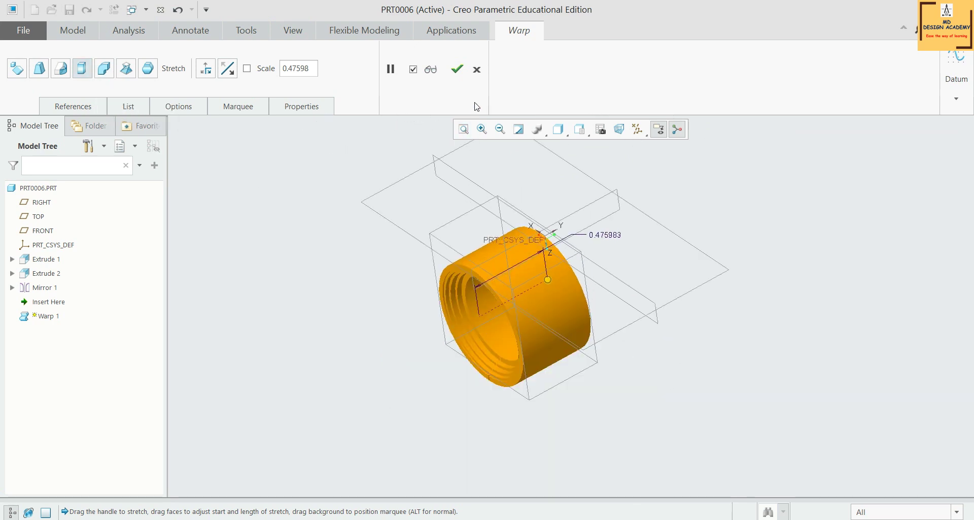
left_click(457, 69)
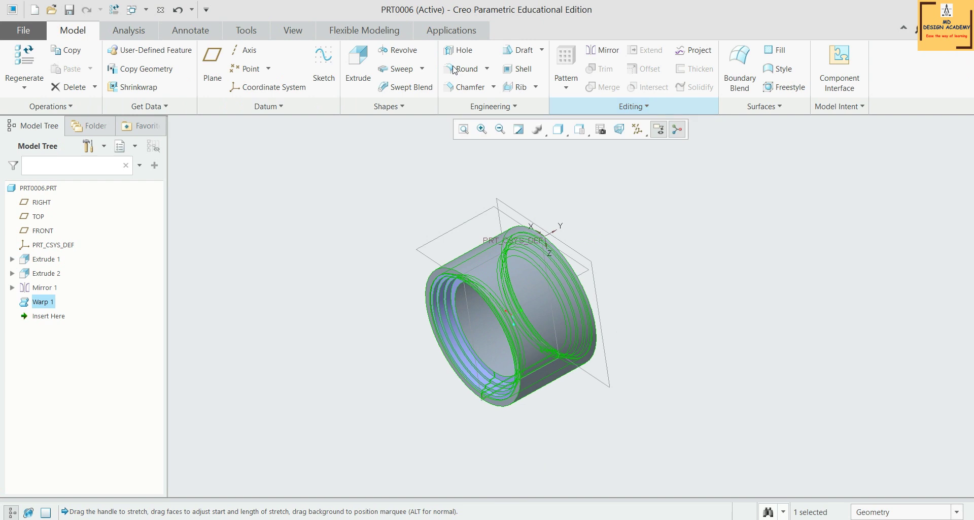
- Start an Expand offset on the ring's end face at the remaining gap
left_click(709, 342)
middle_click_drag(709, 341, 846, 205)
middle_click_drag(739, 300, 663, 300)
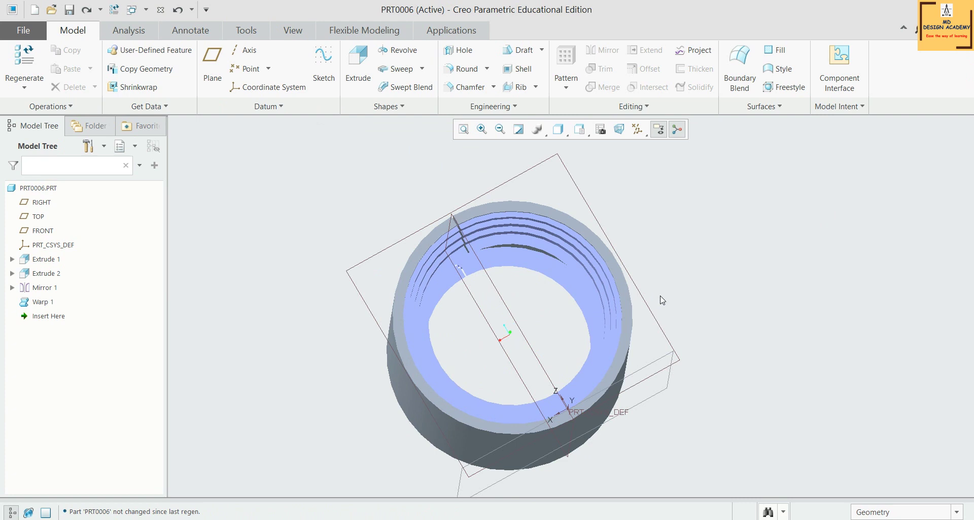
middle_click_drag(527, 245, 543, 306)
scroll(462, 267, "up", 5)
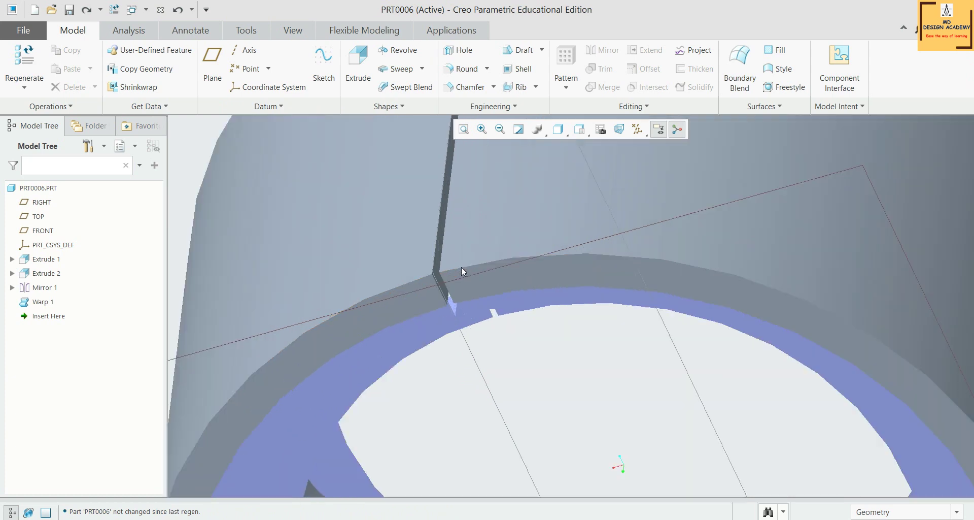
left_click(441, 243)
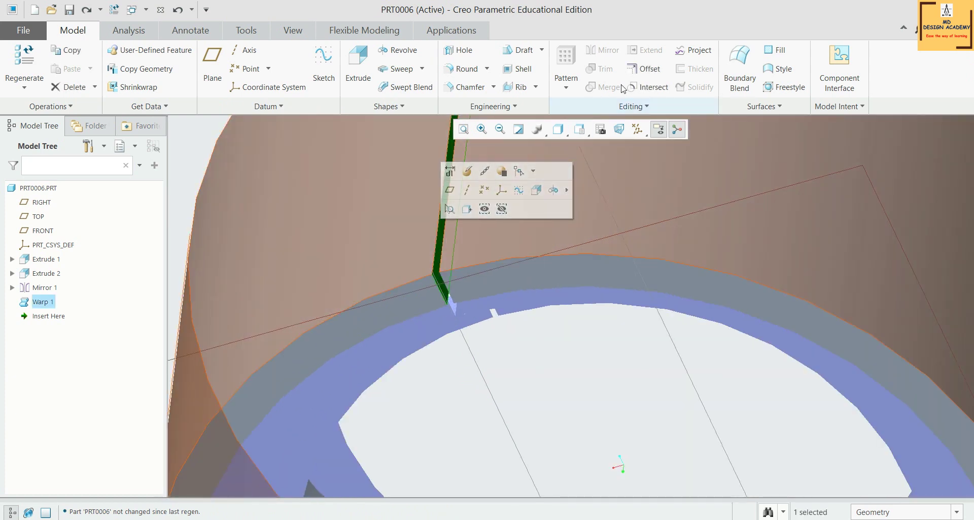
left_click(640, 69)
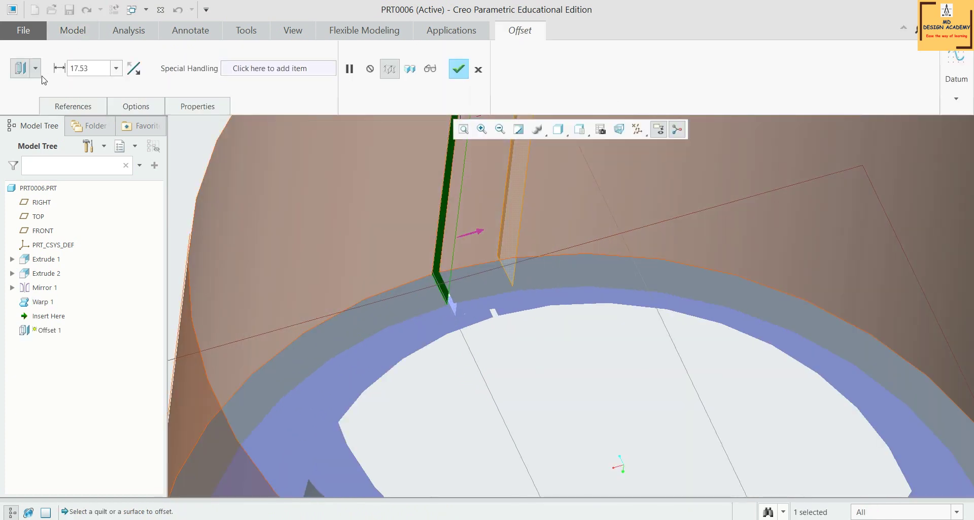
left_click(36, 68)
left_click(19, 129)
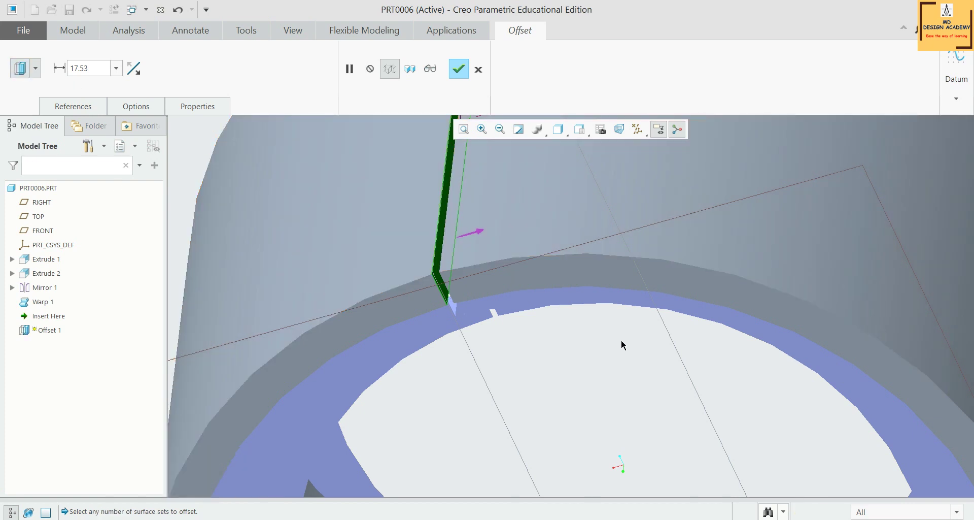
- Try expand offset distances of 1 and 1.5 for the gap's end face
double_click(78, 69)
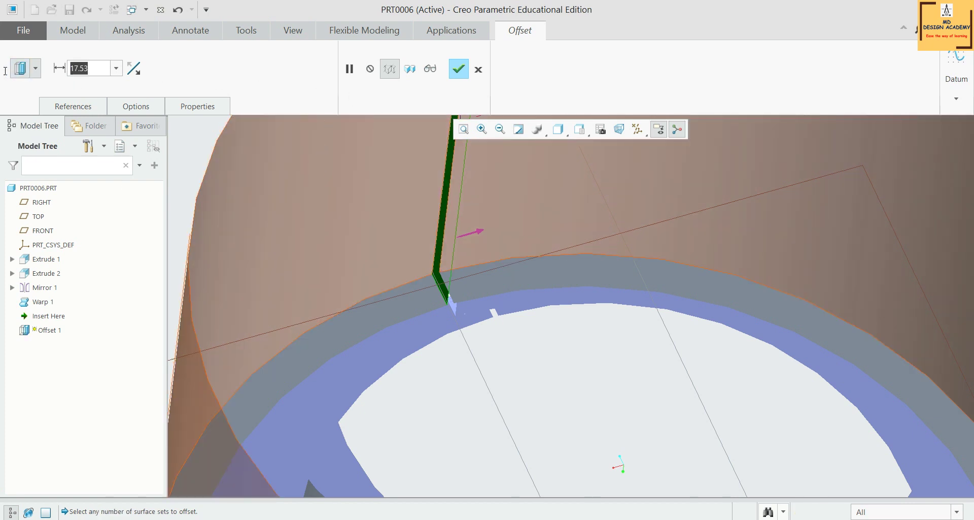
type("1")
key("Return")
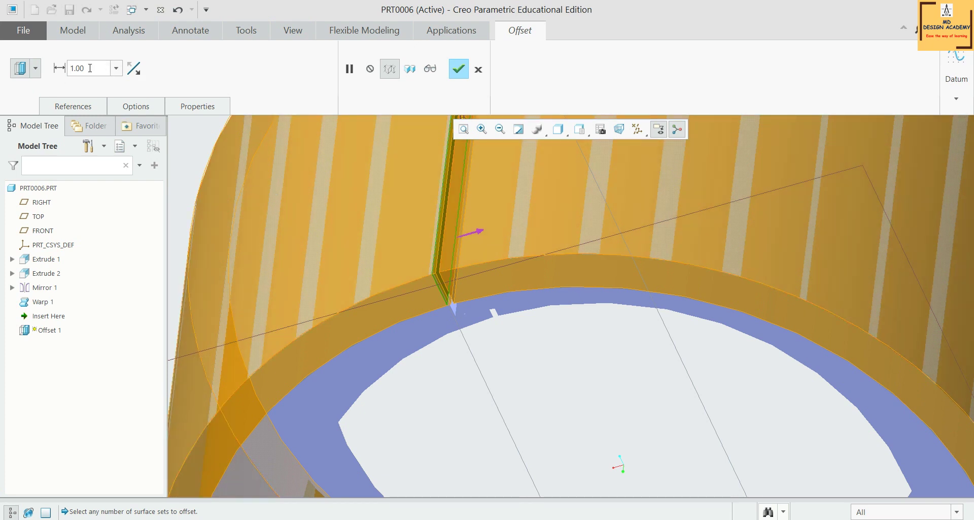
type("5")
key("Return")
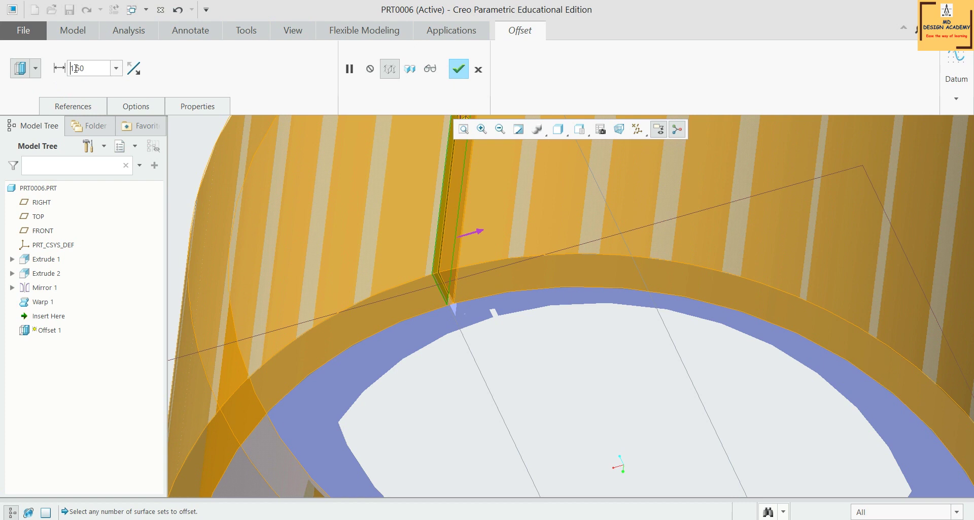
- Set the expand offset distance to 1.8 and complete the offset to close the ring's gap
type("1.8")
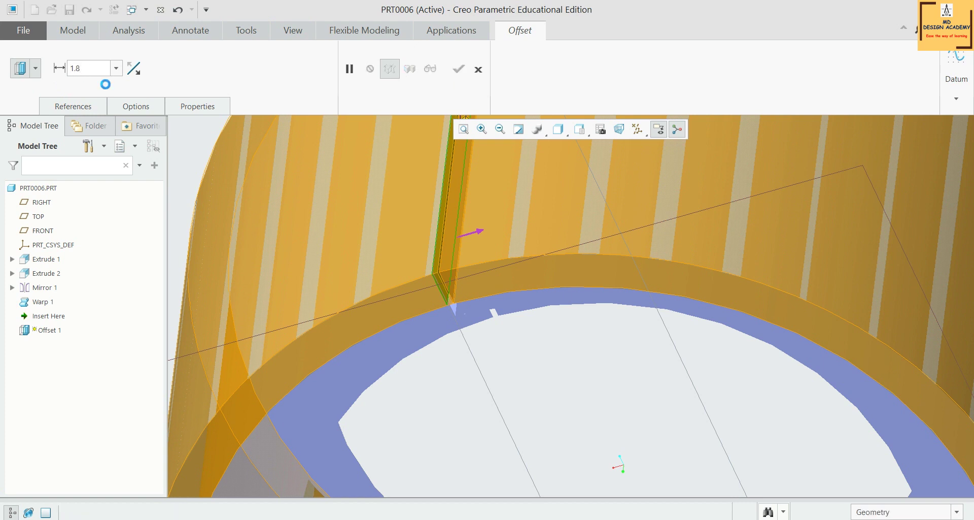
key("Return")
key("ctrl+d")
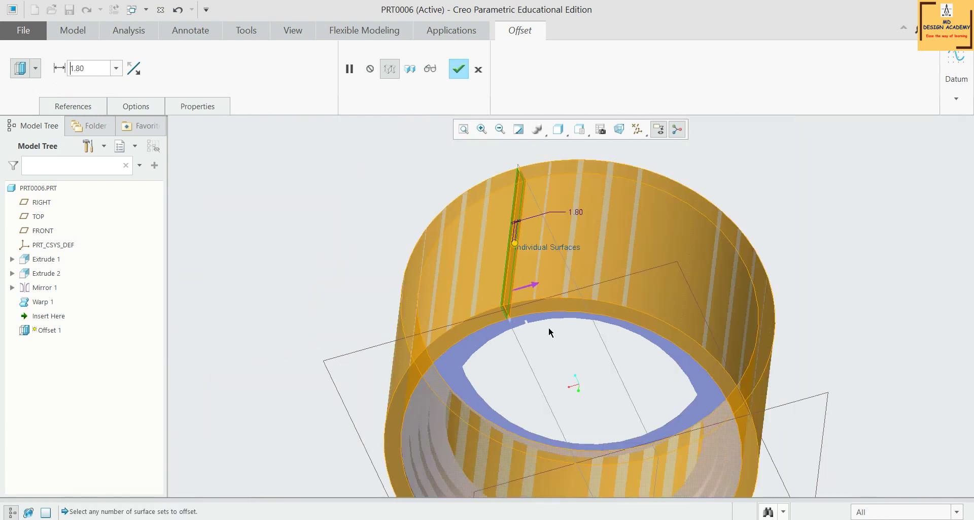
mouse_move(779, 334)
middle_mouse_down()
mouse_move(698, 306)
mouse_move(639, 348)
mouse_move(653, 363)
middle_mouse_up()
left_click(459, 69)
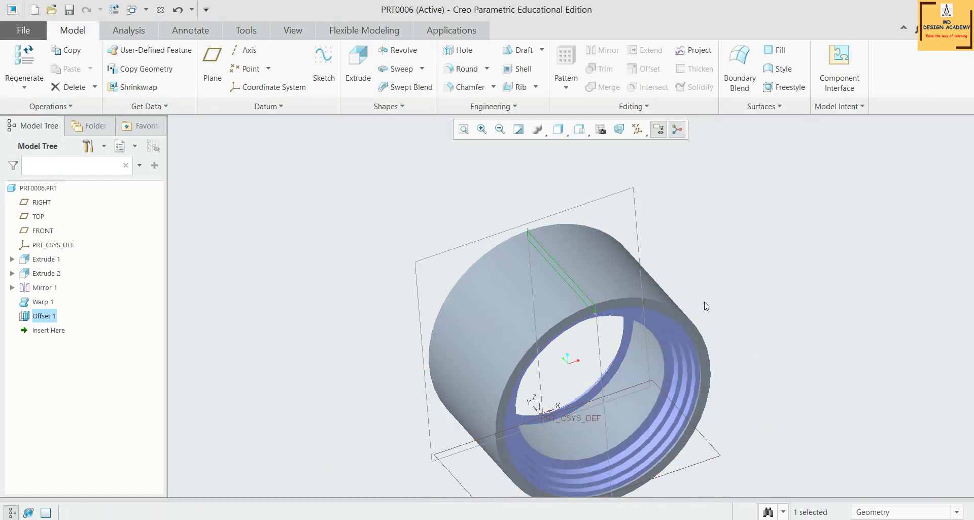
- Start an extrusion and open its sketch on a plane perpendicular to the ring's axis
middle_click_drag(780, 309, 779, 354)
left_click(778, 354)
scroll(599, 355, "up", 5)
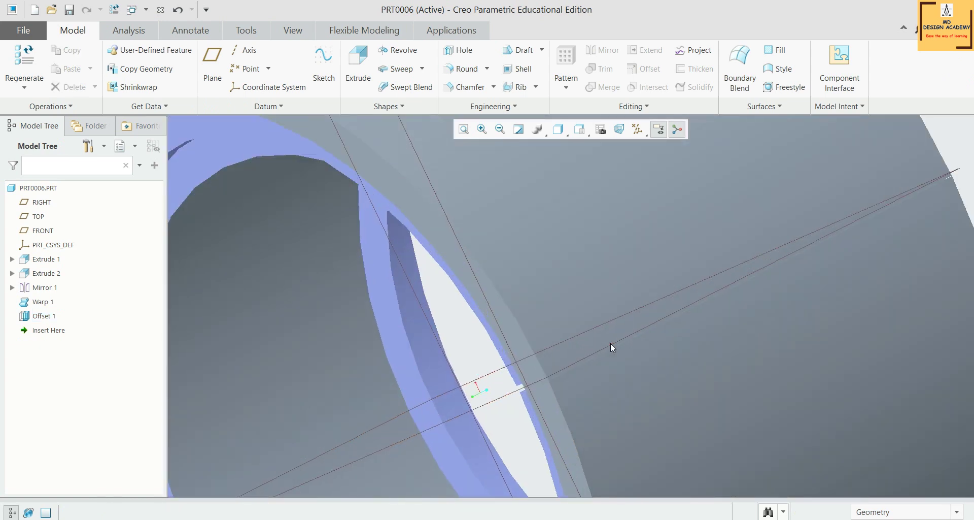
scroll(611, 343, "down", 5)
middle_click_drag(610, 342, 553, 274)
scroll(553, 274, "up", 3)
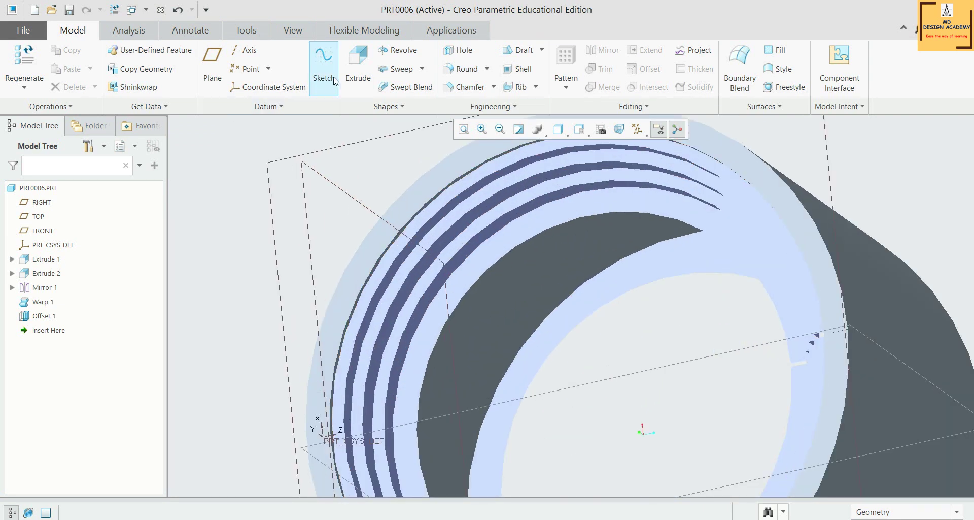
left_click(364, 75)
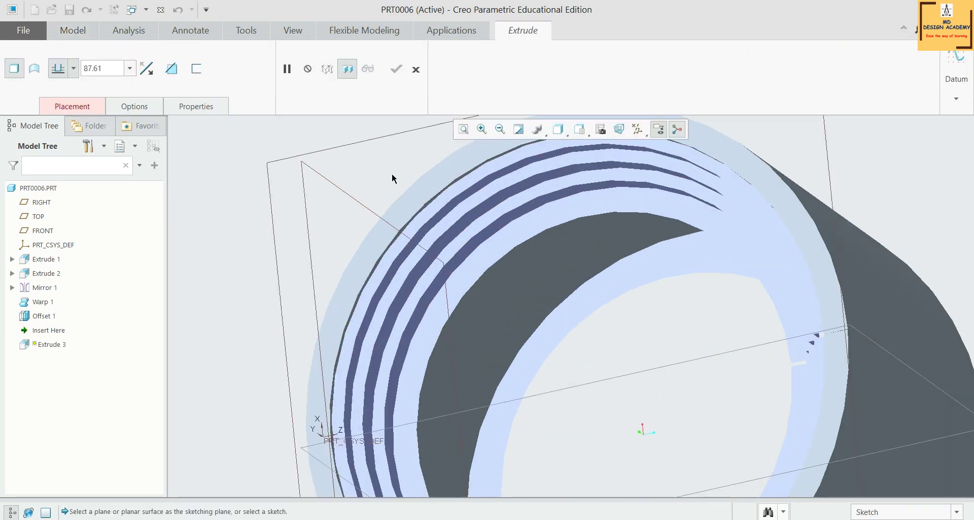
left_click(425, 218)
left_click(600, 129)
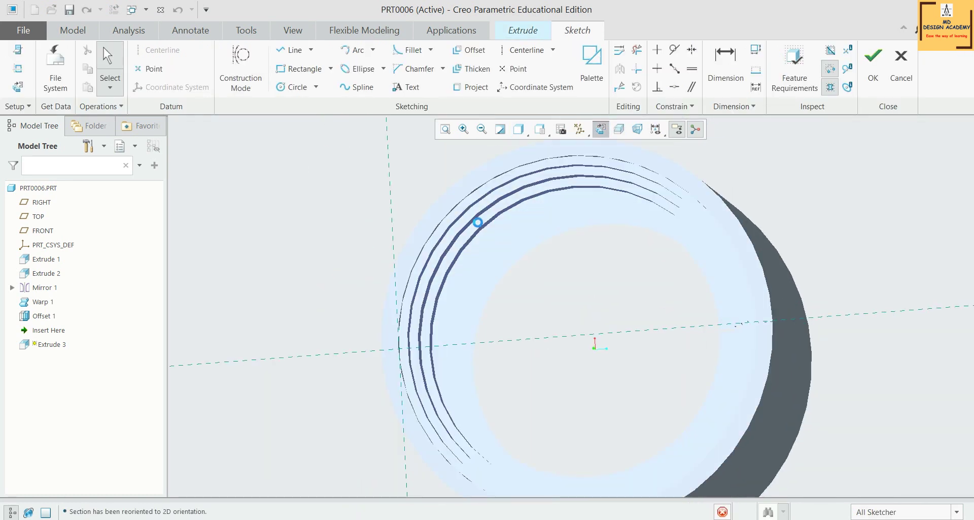
scroll(614, 185, "up", 3)
scroll(392, 201, "down", 1)
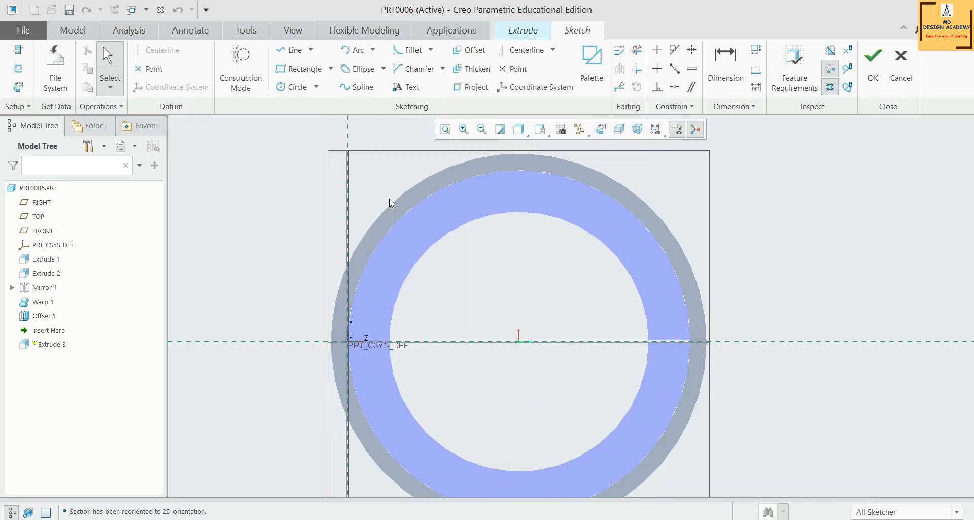
- Add the two inner circular edges of the ring as sketch references
left_click(18, 68)
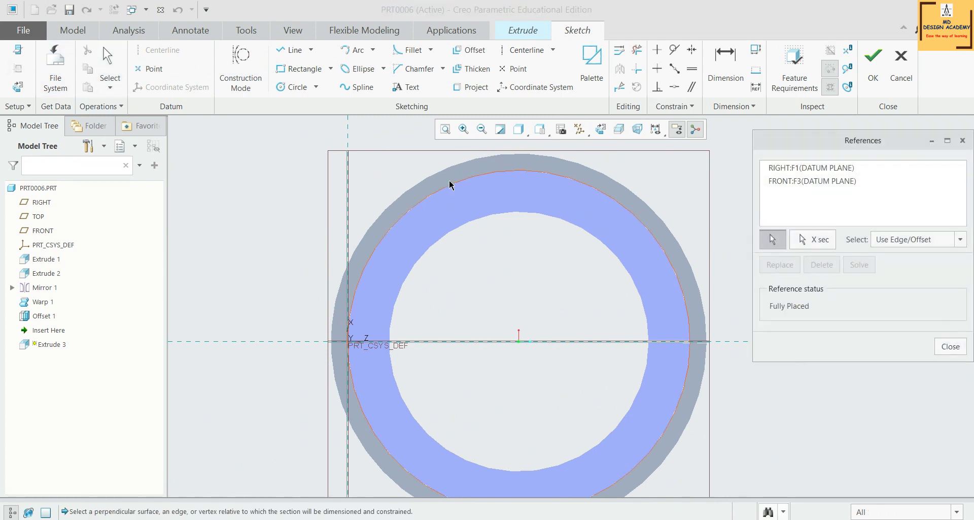
left_click(464, 191)
left_click(493, 213)
left_click(947, 347)
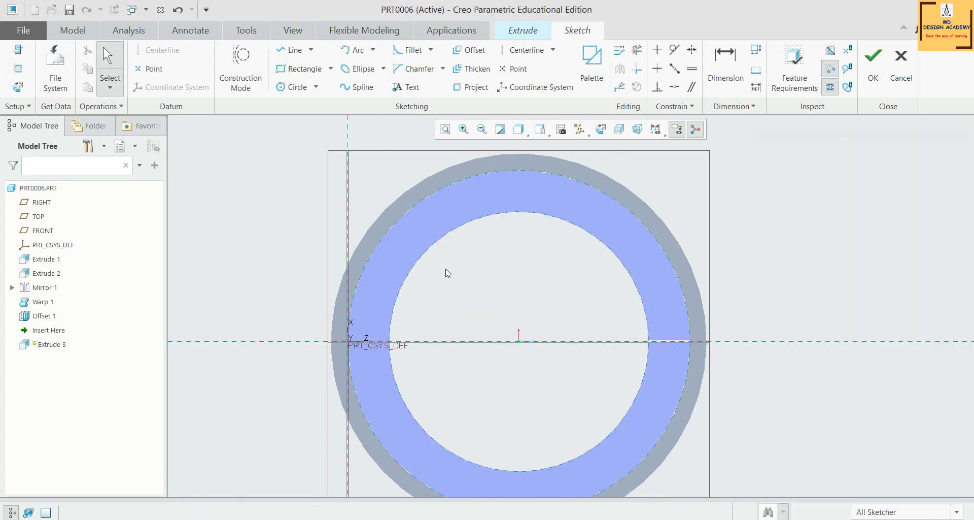
- Sketch two concentric rim circles of about 200 and 168 diameter, centred on the ring's axis
left_click(290, 87)
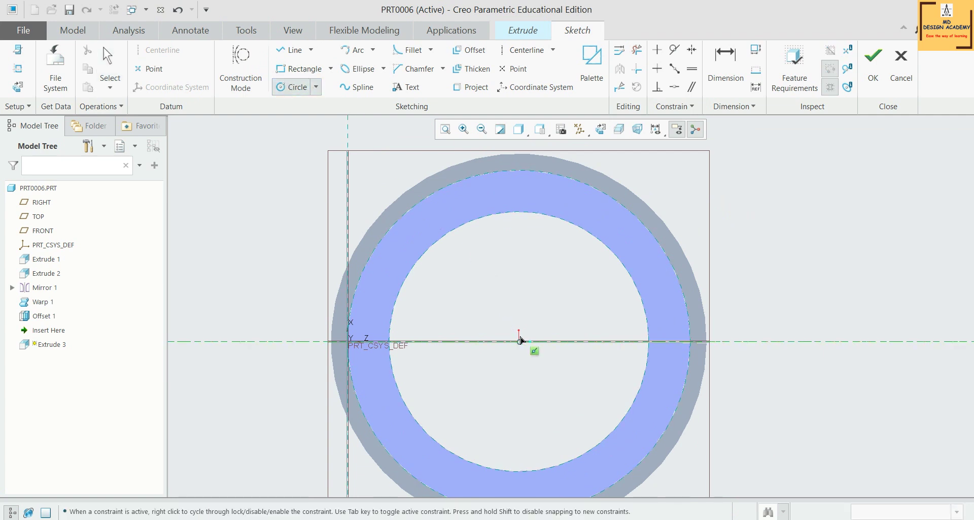
left_click(523, 341)
scroll(476, 186, "down", 3)
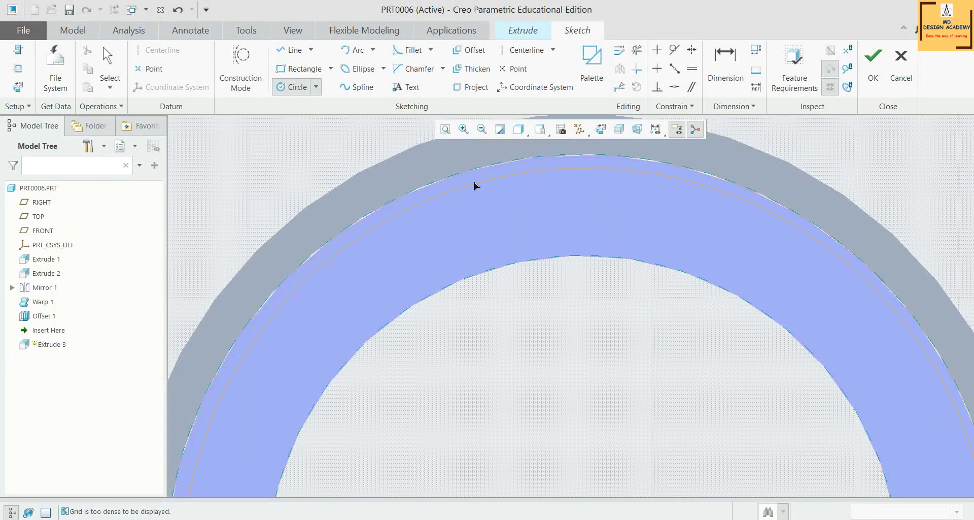
left_click(476, 185)
scroll(476, 221, "up", 3)
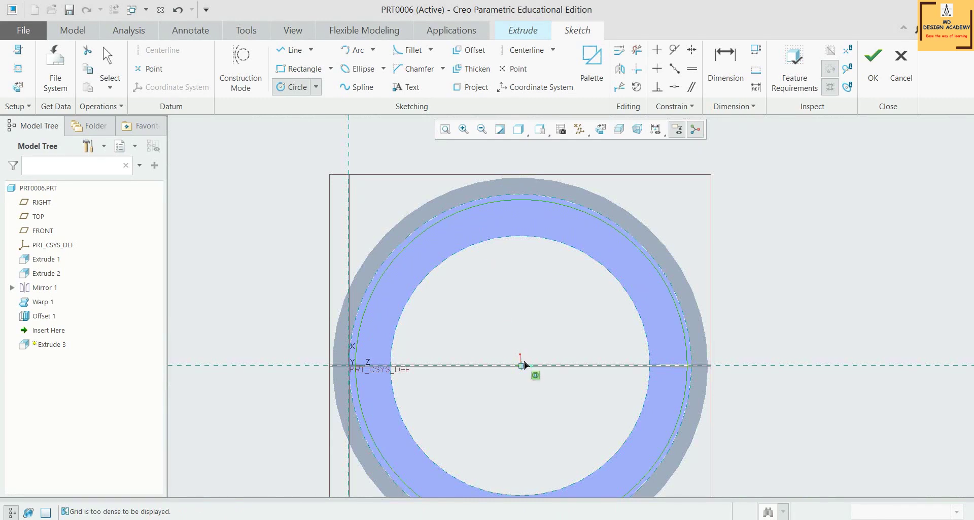
left_click(523, 364)
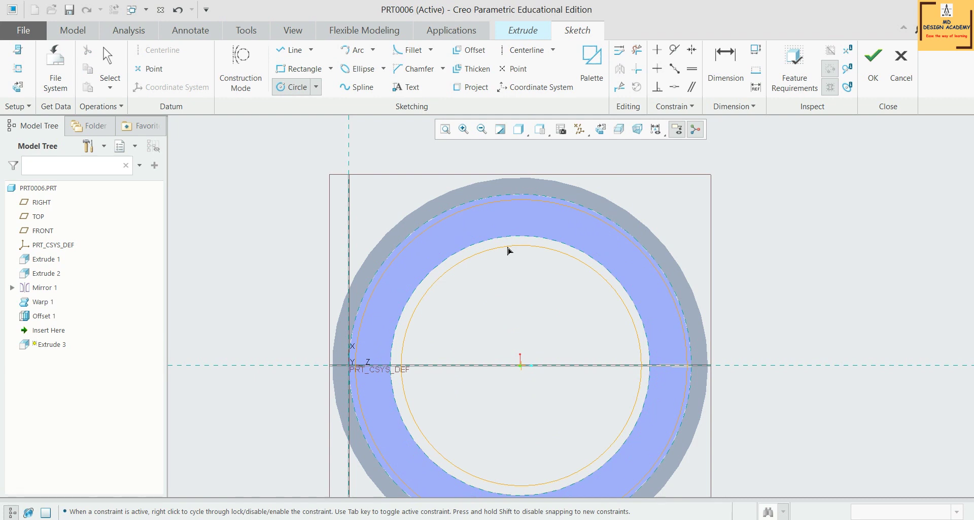
left_click(500, 231)
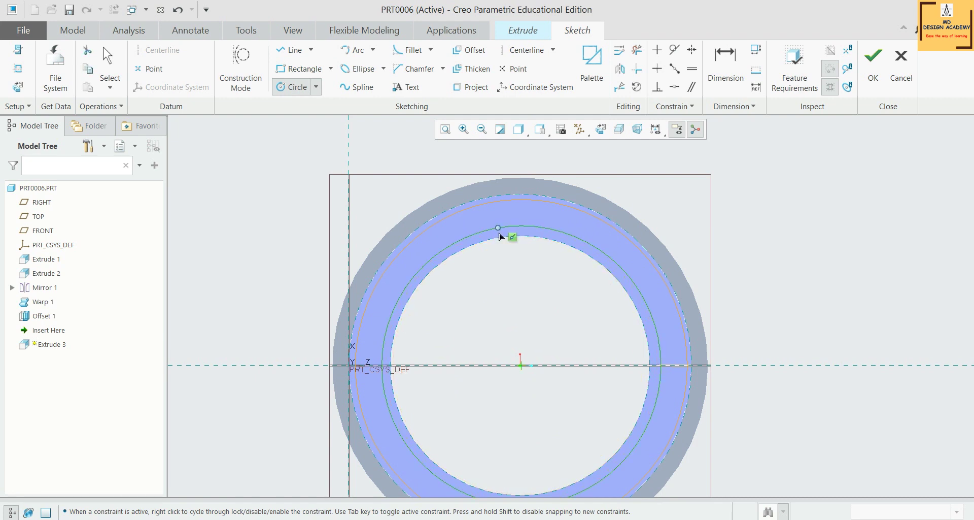
- Sketch two concentric hub circles of about 67 and 33 diameter at the ring's centre
left_click(521, 365)
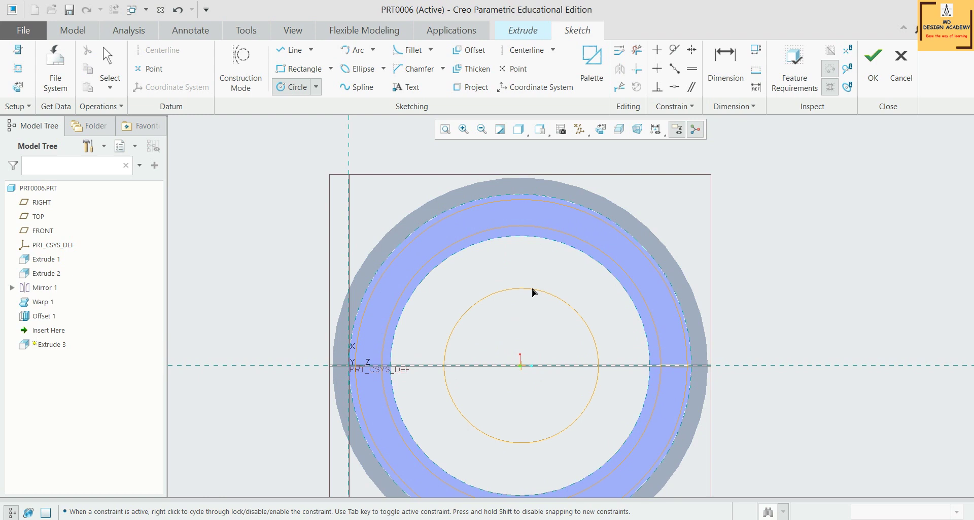
left_click(532, 314)
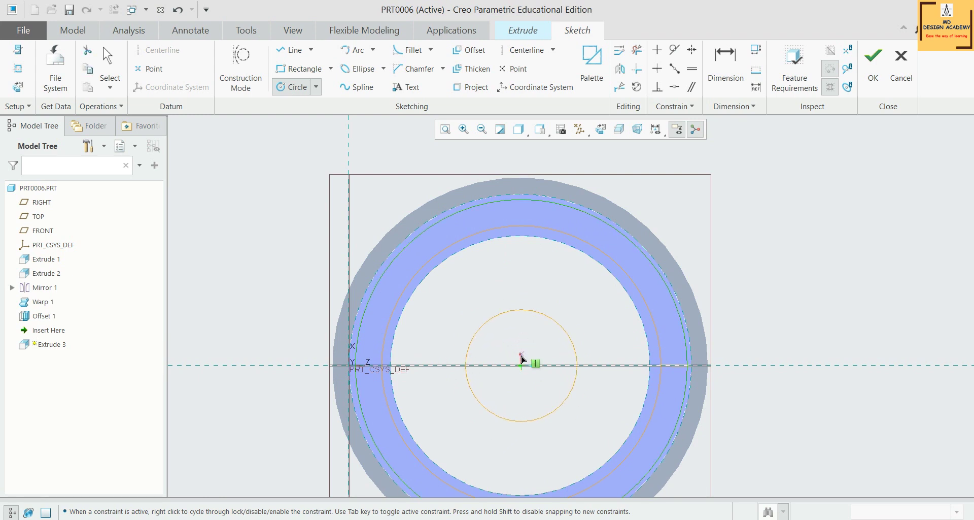
left_click(522, 365)
left_click(532, 345)
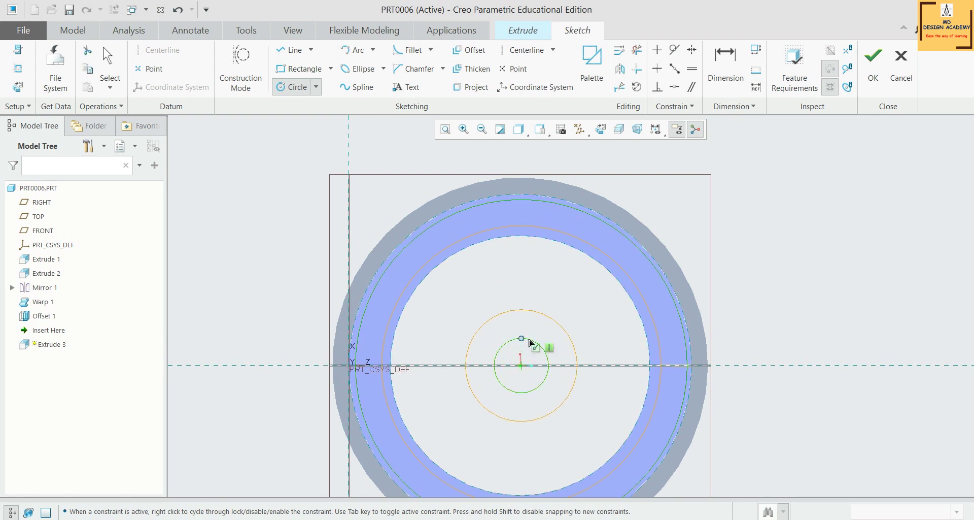
- Draw the two side lines of the upper spoke between the inner rim circle and the outer hub circle
key("l")
scroll(533, 239, "up", 1)
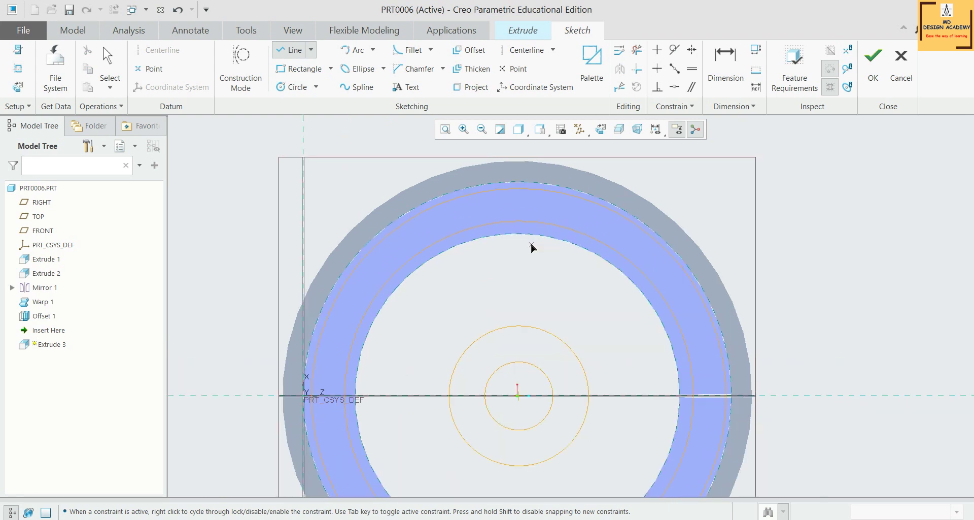
left_click(560, 226)
left_click(519, 313)
middle_click(506, 273)
left_click(480, 225)
left_click(497, 331)
middle_click(504, 309)
- Draw the two side lines of the left spoke from the outer hub circle to the inner rim circle
scroll(508, 247, "down", 1)
left_click(465, 340)
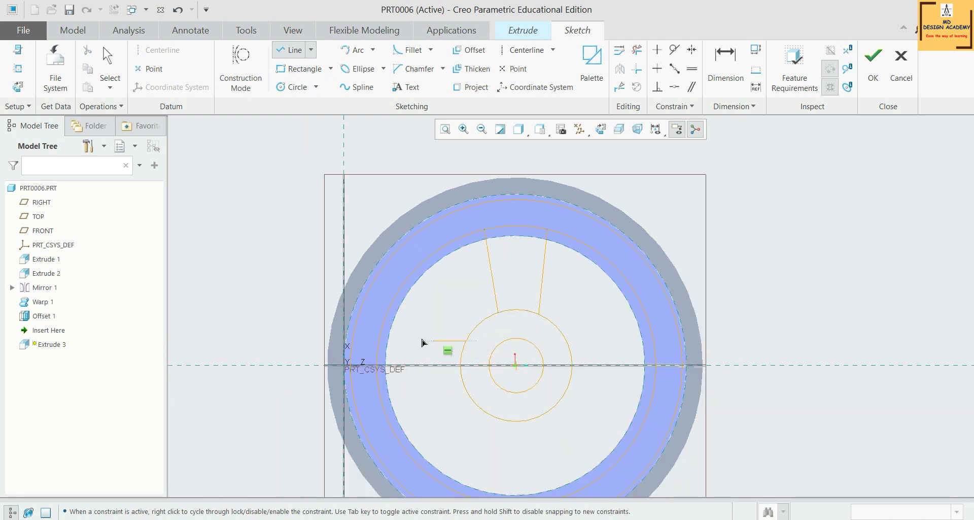
left_click(383, 329)
middle_click(431, 361)
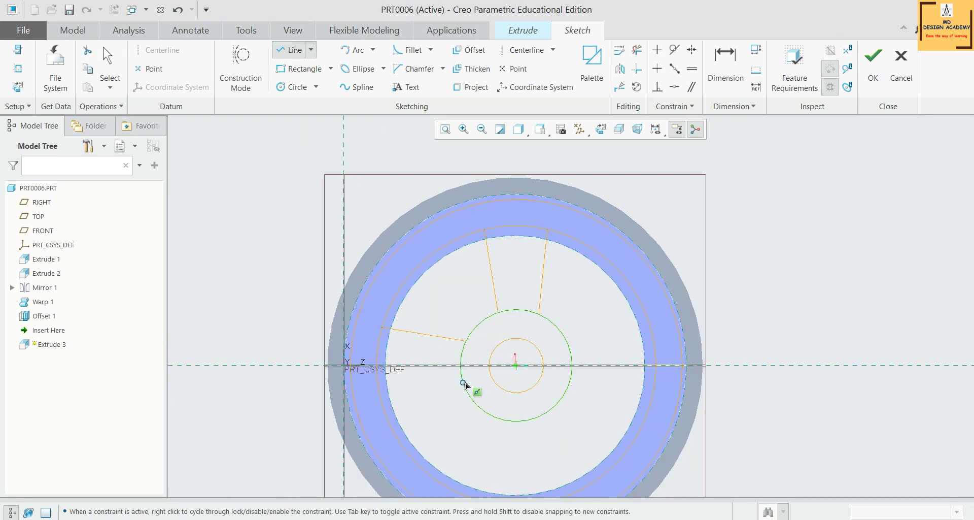
left_click(461, 378)
left_click(390, 404)
middle_click(411, 392)
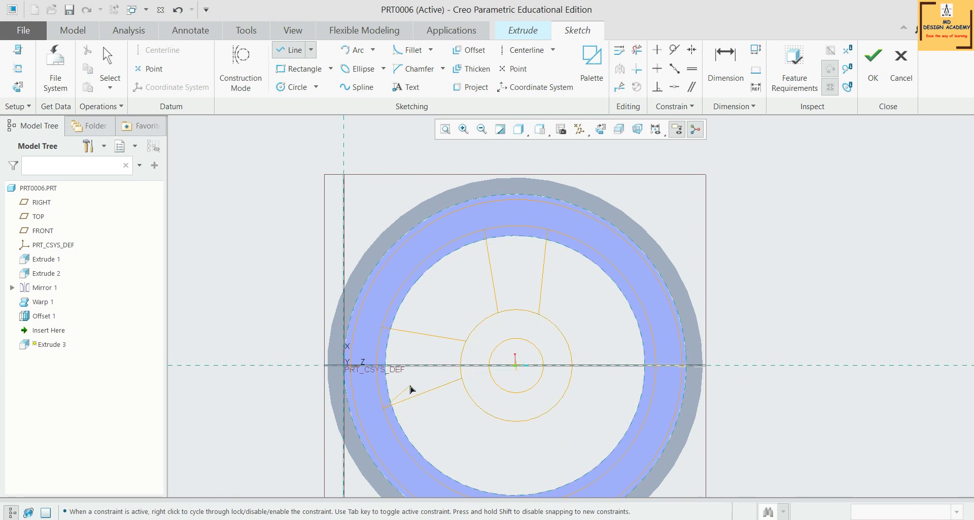
- Draw the two side lines of the lower spoke from the outer hub circle to the inner rim circle
scroll(401, 272, "down", 1)
left_click(481, 391)
left_click(452, 449)
middle_click(487, 427)
left_click(516, 387)
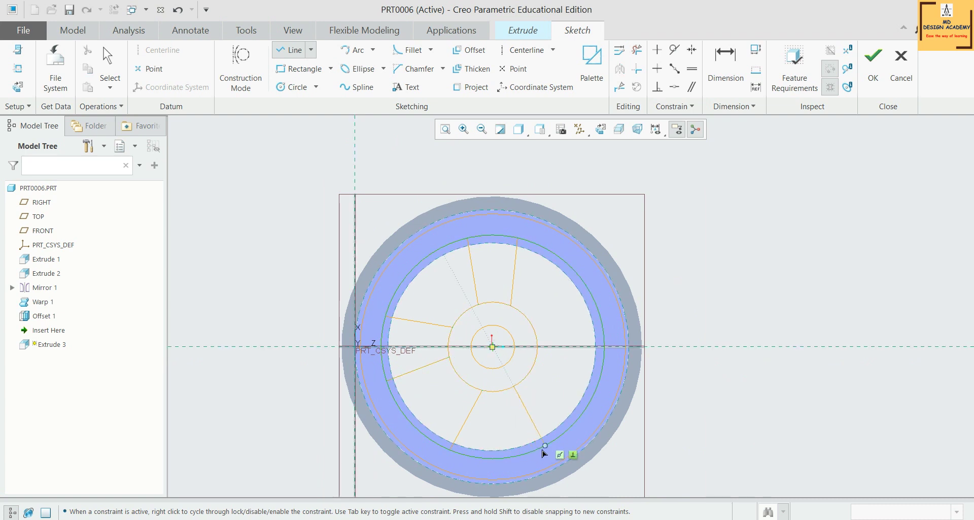
left_click(529, 453)
middle_click(548, 452)
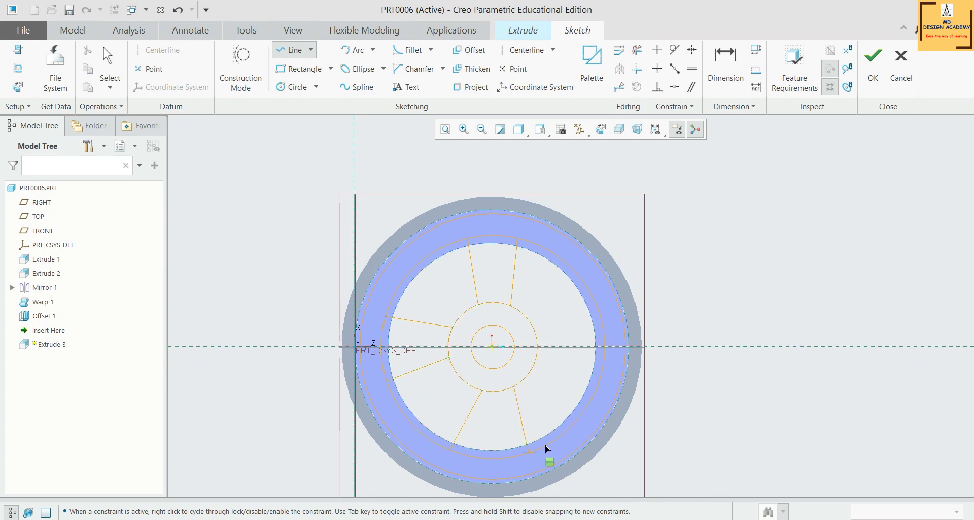
- Draw the two side lines of the right spoke from the outer hub circle to the inner rim circle
left_click(538, 369)
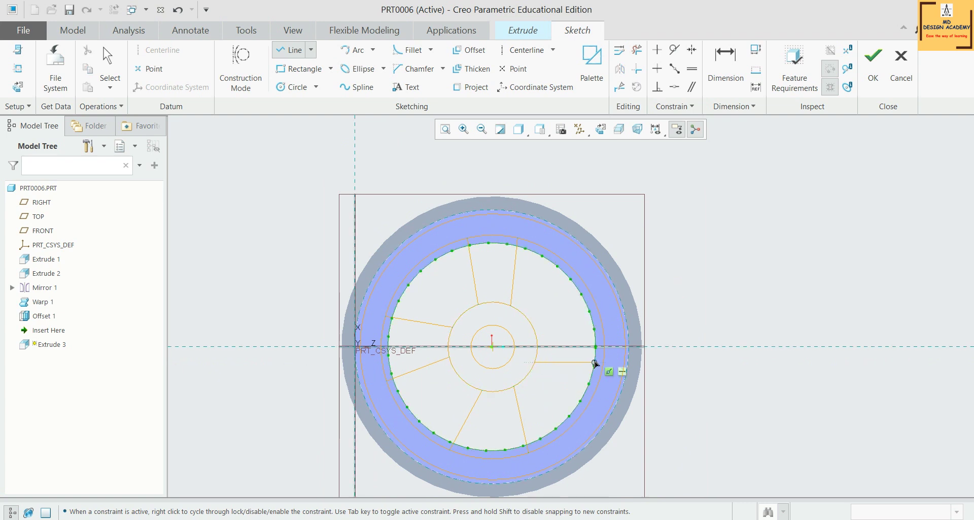
left_click(601, 374)
middle_click(587, 376)
left_click(538, 337)
left_click(599, 327)
middle_click(605, 331)
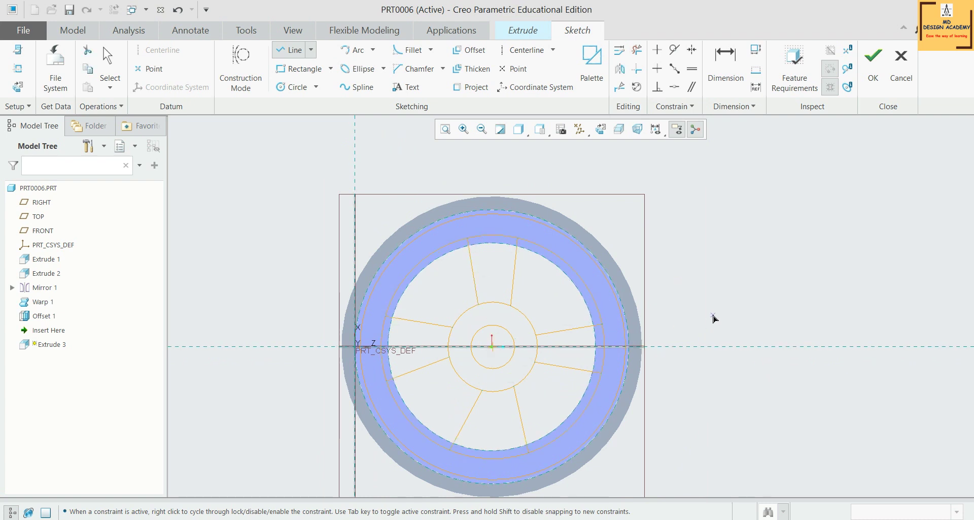
middle_click(581, 378)
- Replace the lower spoke's left side line with a new line from the outer hub circle to the inner rim circle
left_click(471, 417)
key("Delete")
key("l")
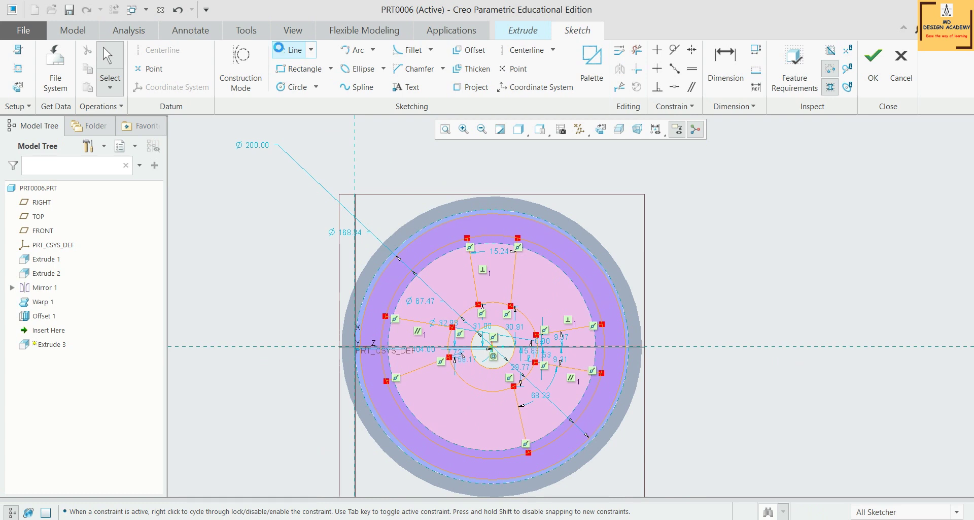
left_click(489, 393)
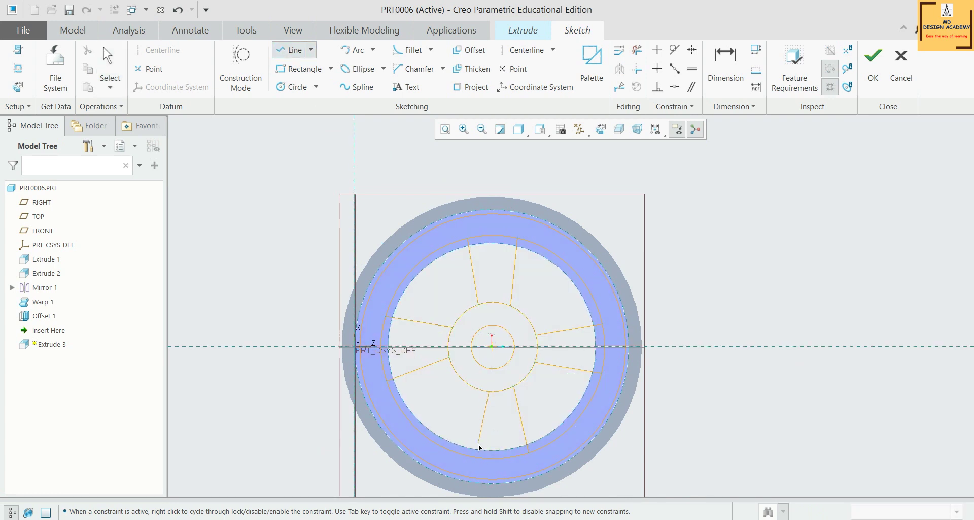
left_click(478, 462)
middle_click(505, 413)
middle_click(625, 161)
- Trim away the arcs of the inner rim circle and outer hub circle that cross the ends of the four spokes
scroll(626, 160, "down", 1)
left_click(637, 49)
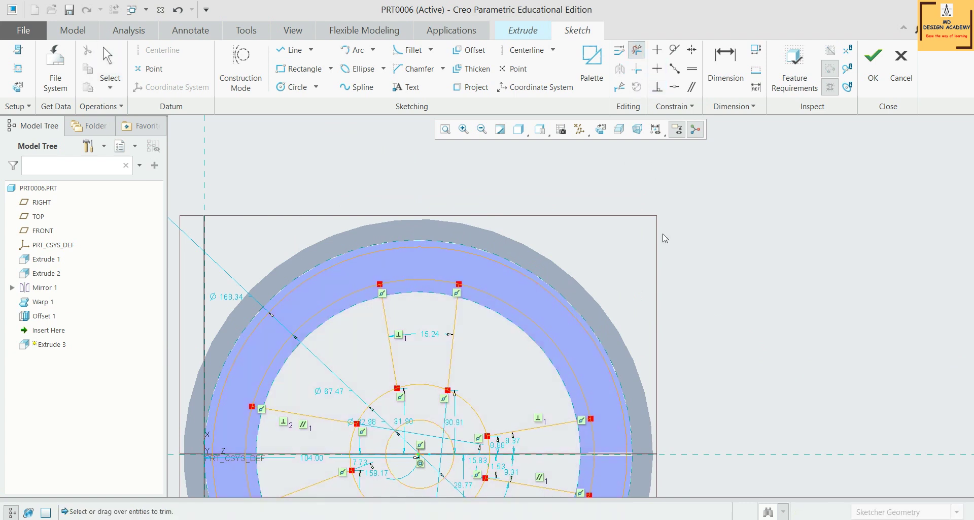
scroll(668, 287, "up", 1)
mouse_move(516, 311)
left_mouse_down()
mouse_move(511, 353)
mouse_move(470, 395)
mouse_move(400, 384)
mouse_move(408, 403)
left_mouse_up()
left_click_drag(521, 434, 528, 510)
scroll(498, 356, "down", 2)
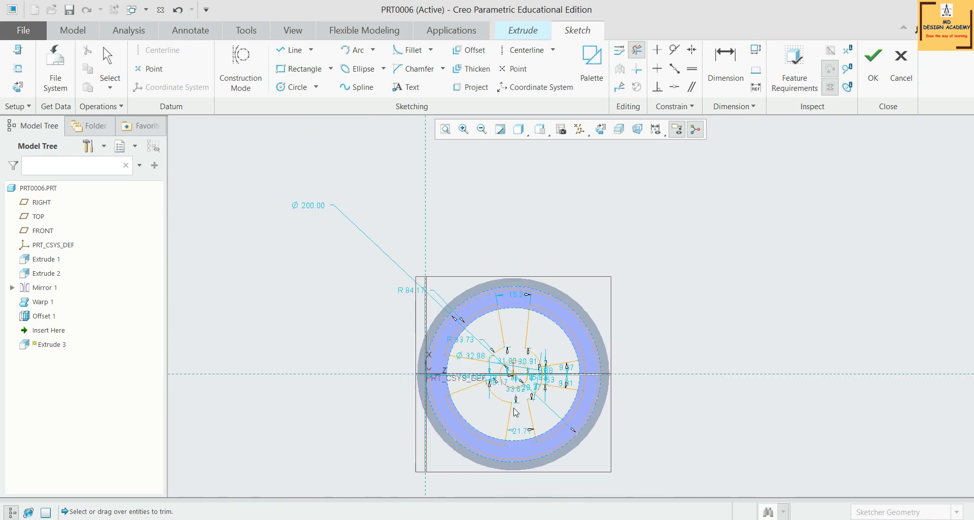
scroll(572, 380, "up", 2)
mouse_move(628, 333)
left_mouse_down()
mouse_move(565, 345)
mouse_move(562, 336)
left_mouse_up()
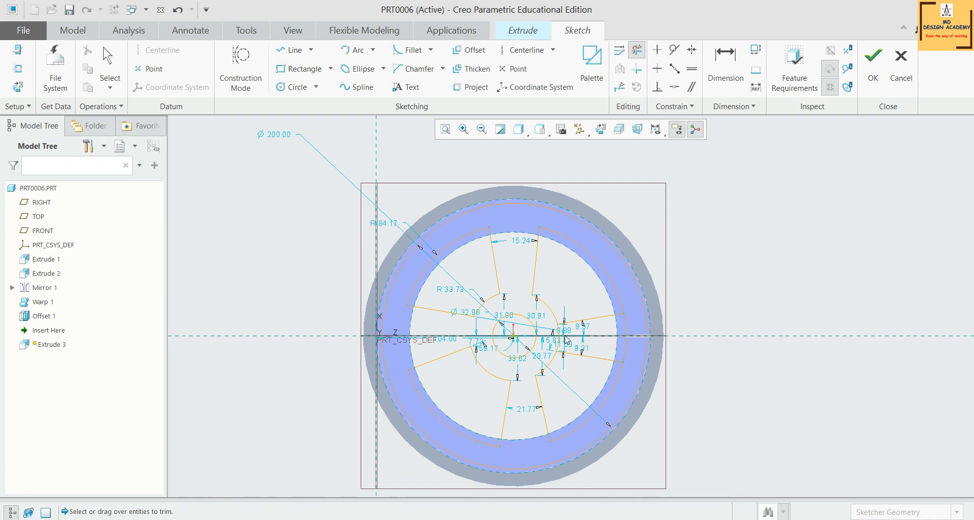
middle_click(725, 302)
- Move both endpoints of the lower spoke's left side line outward until its side lines form an angle of about 28°
scroll(530, 363, "up", 2)
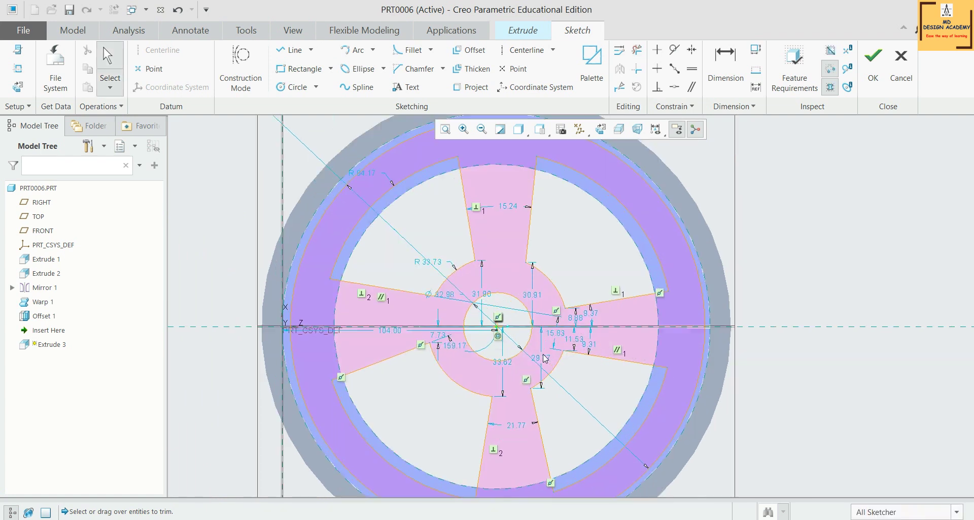
scroll(437, 348, "down", 2)
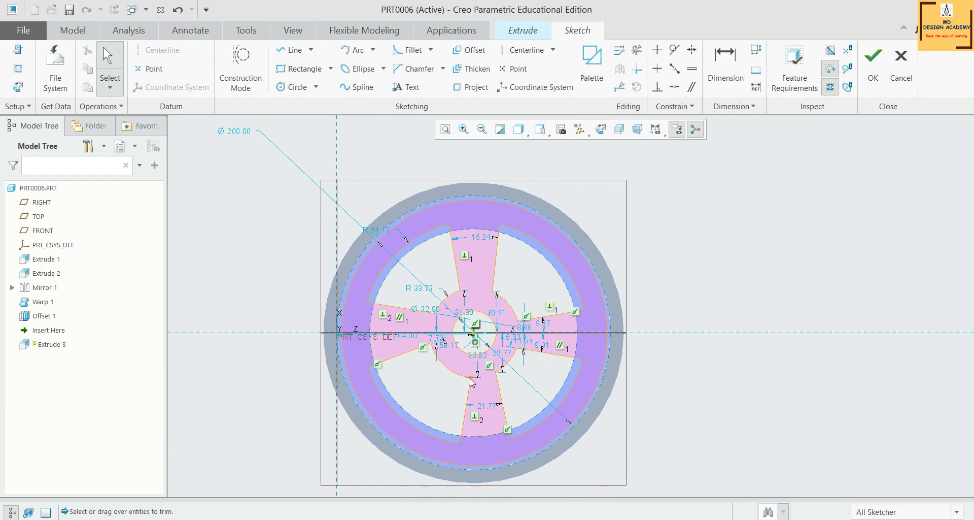
left_click(460, 383)
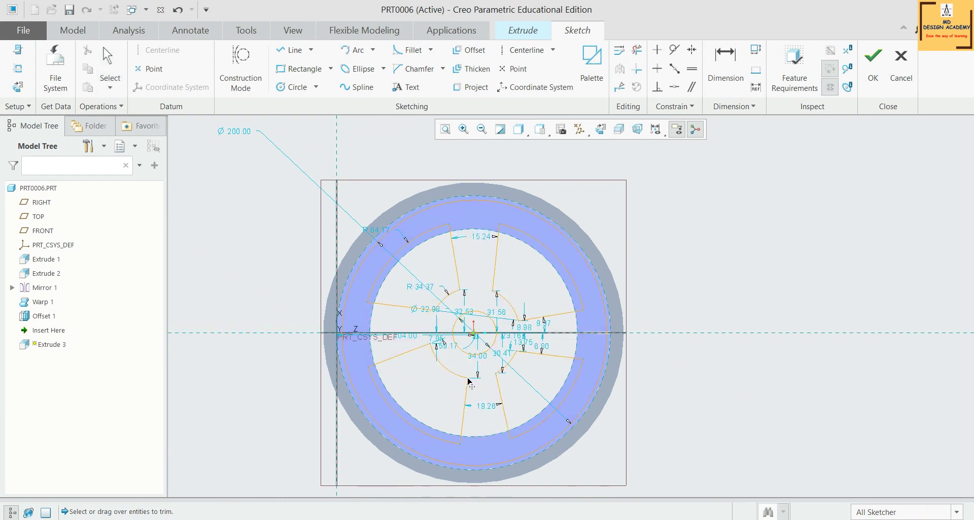
middle_click(471, 382)
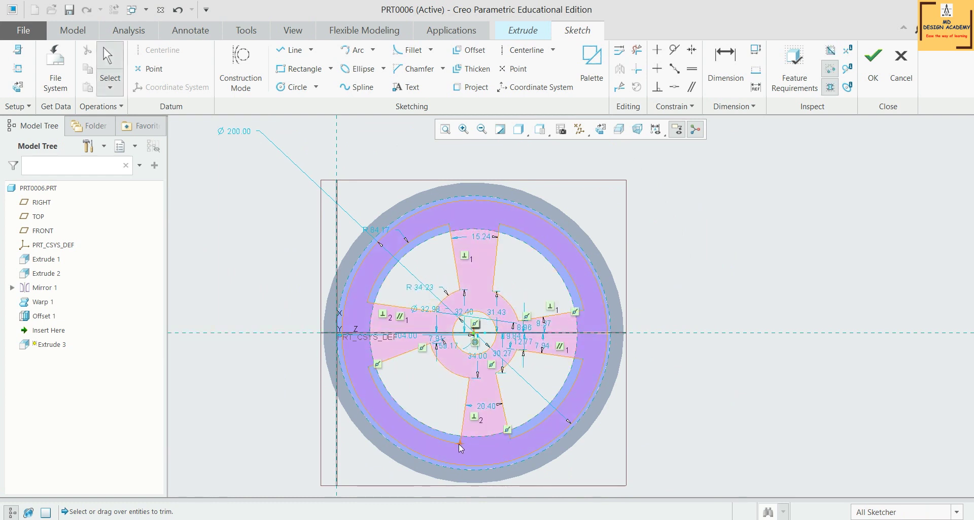
left_click(456, 443)
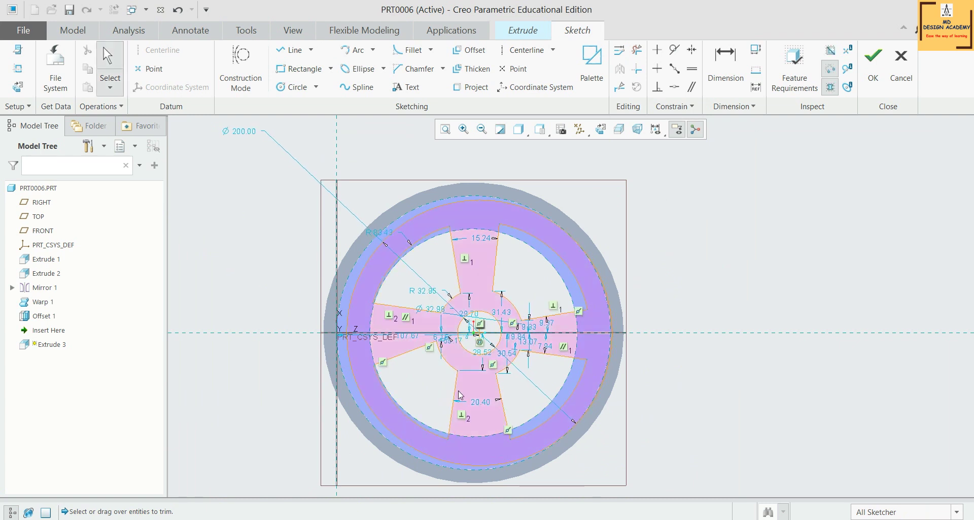
left_click(464, 377)
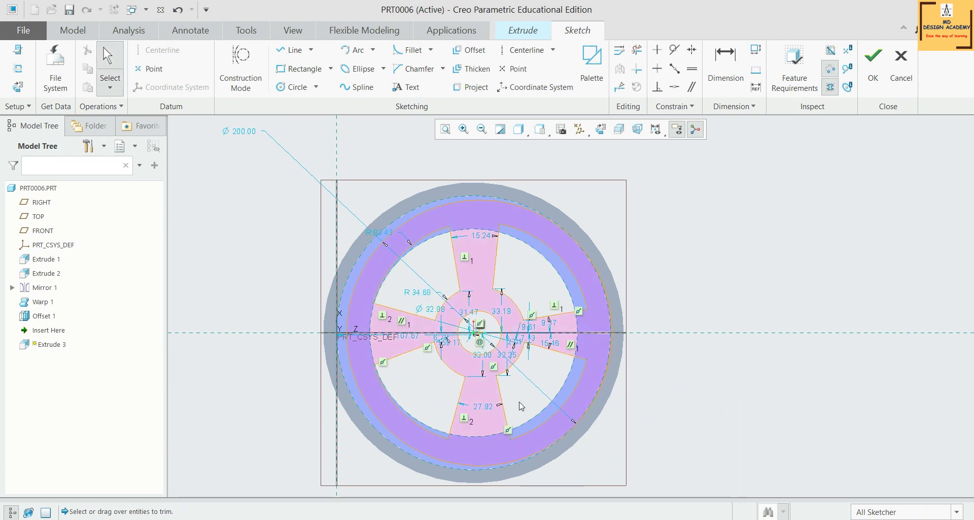
- Accept the spoke sketch and extrude it to a depth of 7
left_click(874, 64)
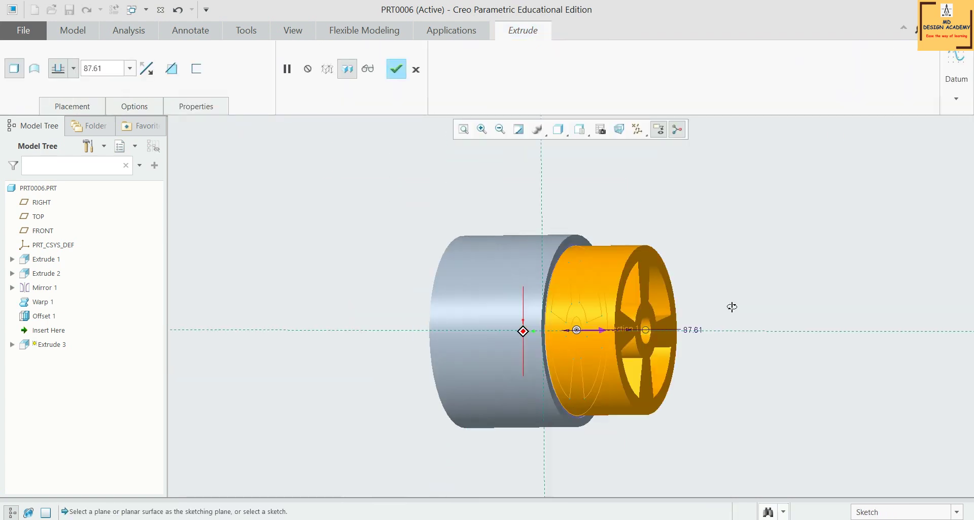
left_click_drag(644, 350, 548, 330)
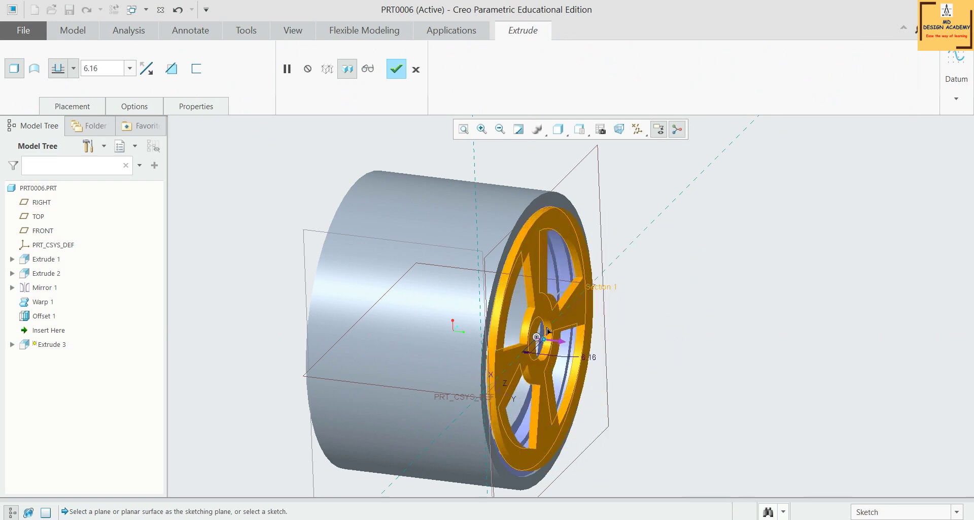
left_click(90, 68)
type("7")
key("Return")
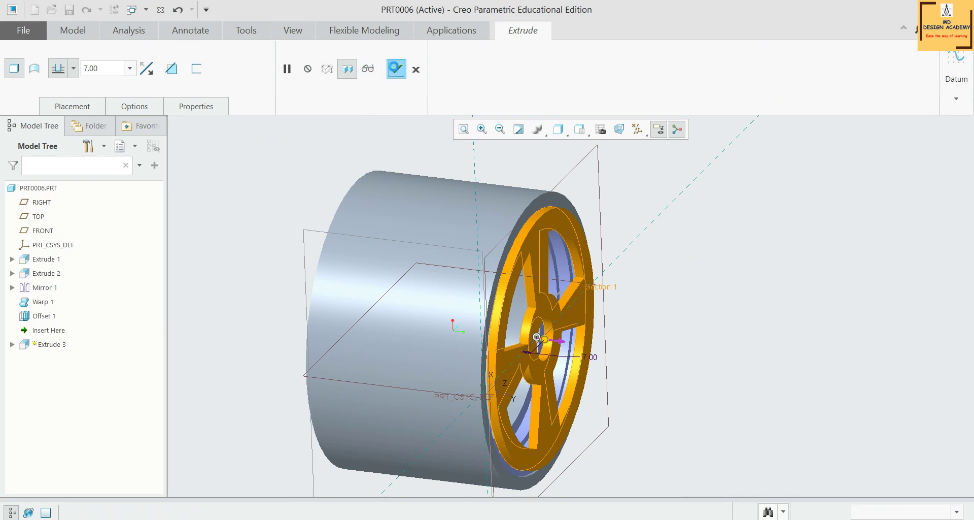
left_click(396, 68)
- Start a second Warp feature and select the whole solid wheel as the geometry to deform
mouse_move(702, 282)
middle_mouse_down()
mouse_move(661, 290)
mouse_move(685, 284)
middle_mouse_up()
scroll(690, 274, "down", 5)
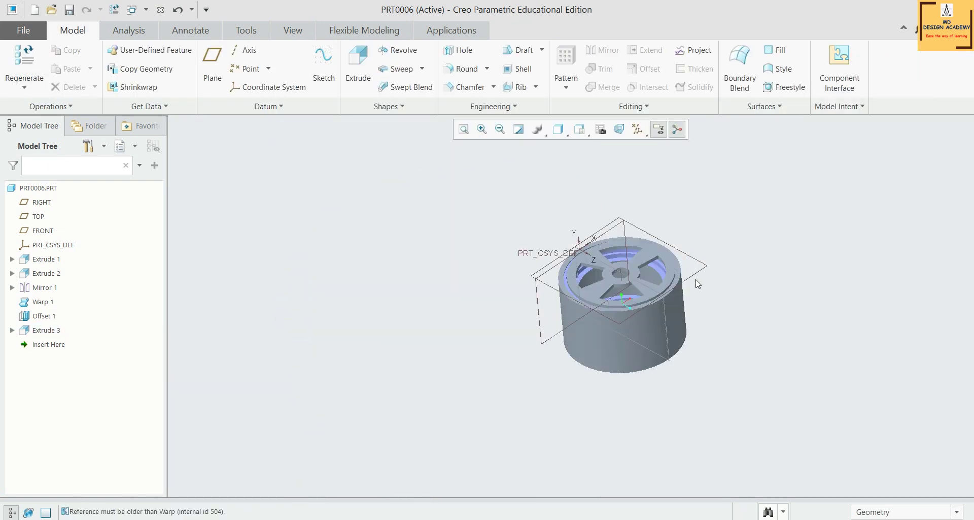
mouse_move(733, 306)
middle_mouse_down()
mouse_move(724, 321)
mouse_move(732, 302)
mouse_move(718, 305)
middle_mouse_up()
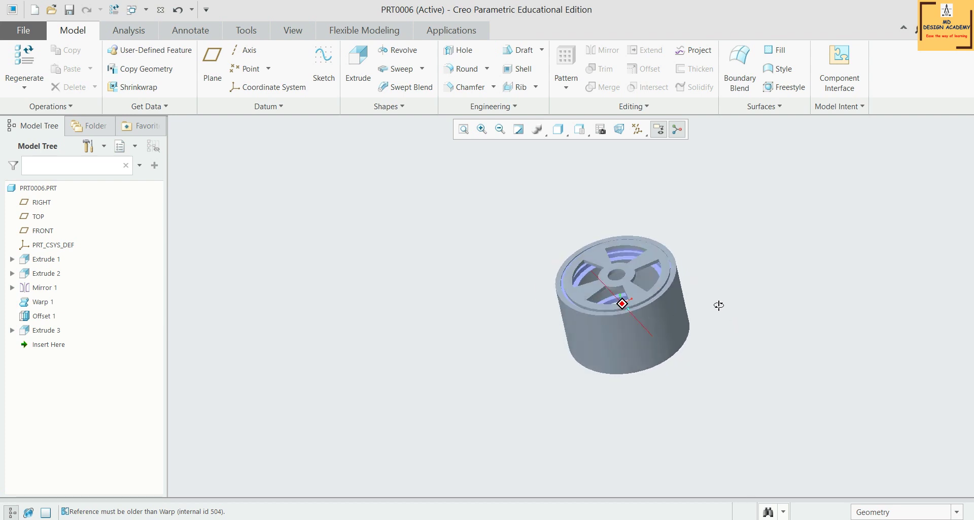
scroll(700, 284, "up", 3)
left_click(647, 107)
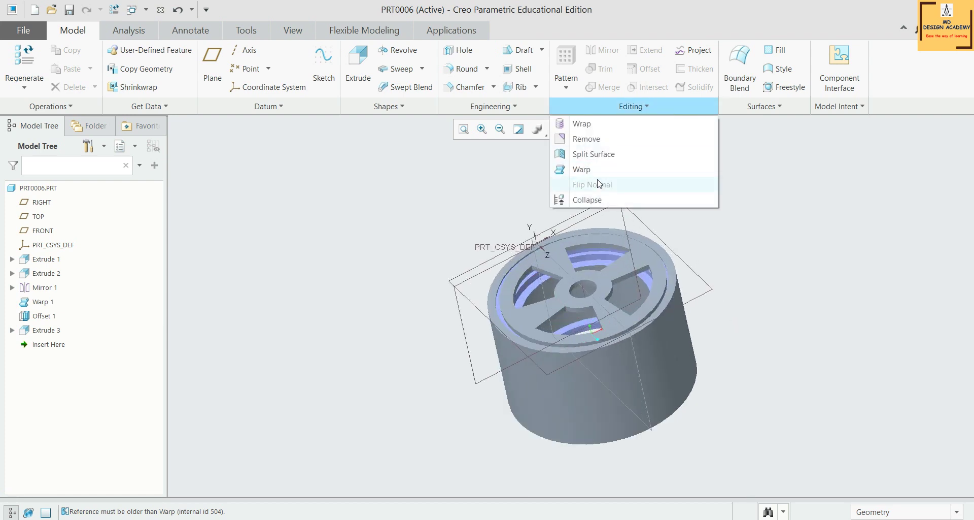
left_click(584, 169)
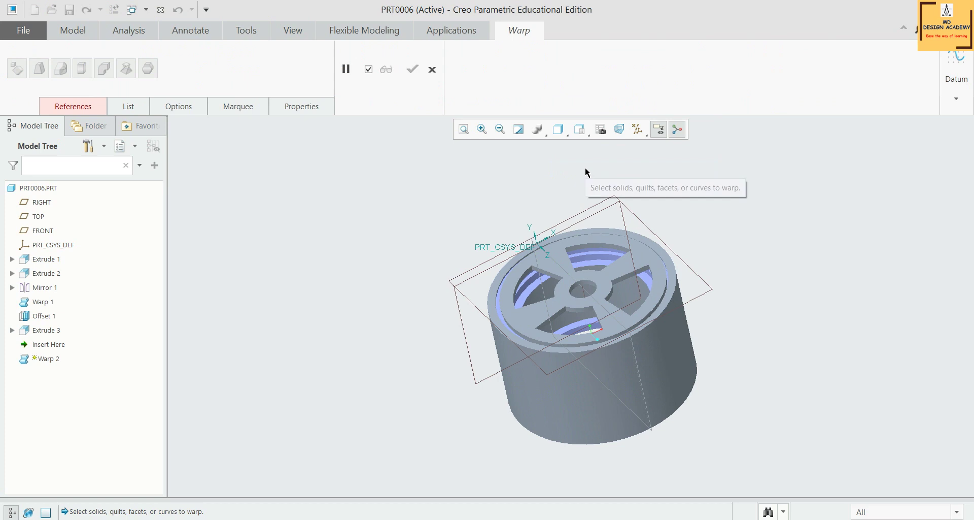
left_click(71, 106)
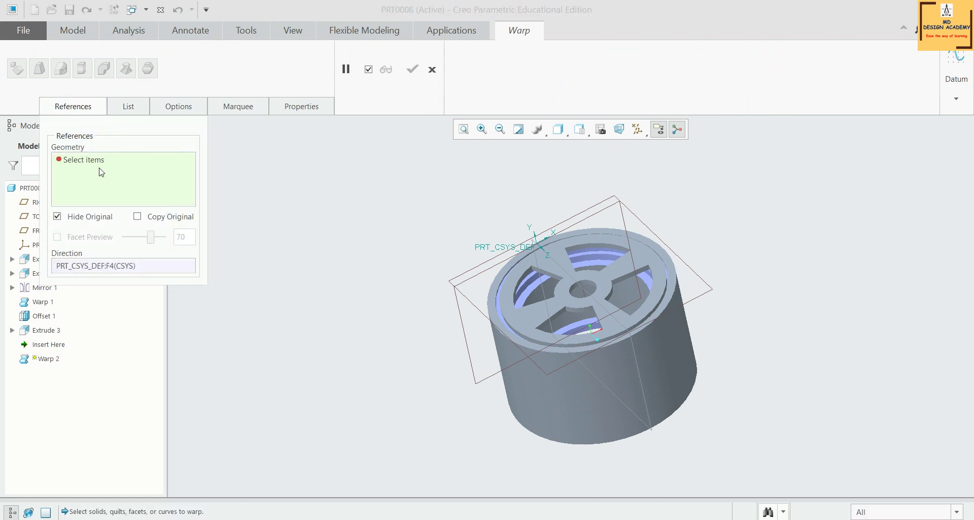
left_click(613, 272)
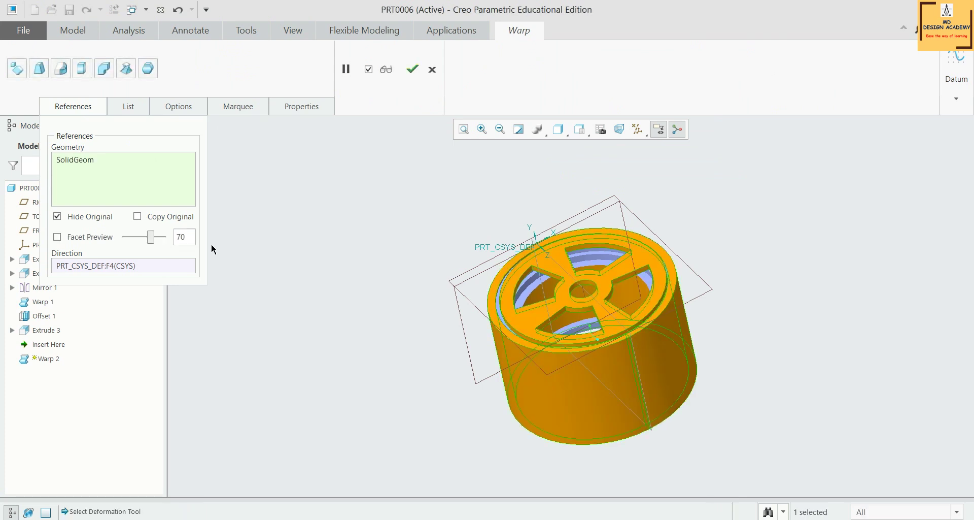
left_click(73, 106)
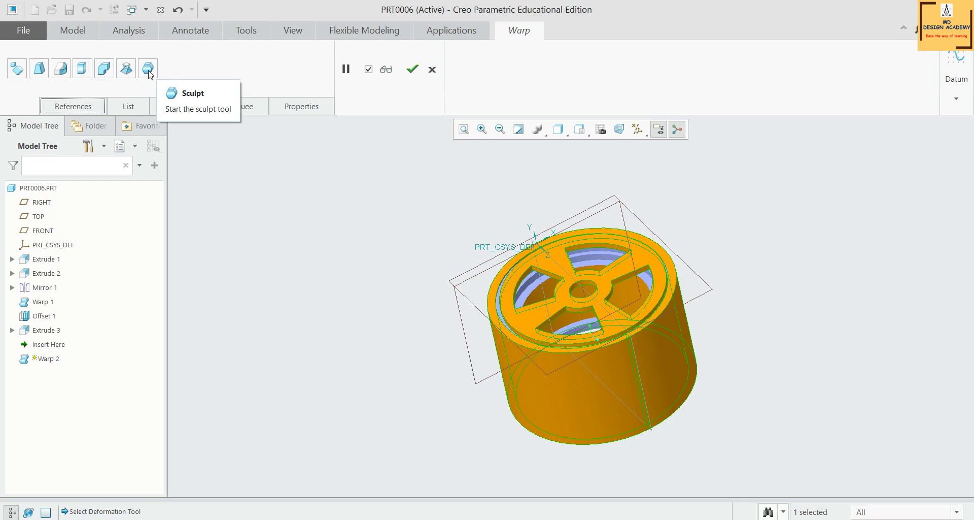
- Try to stretch the wheel along its axis with the Stretch deformation, switching its direction first, and undo the change
left_click(82, 69)
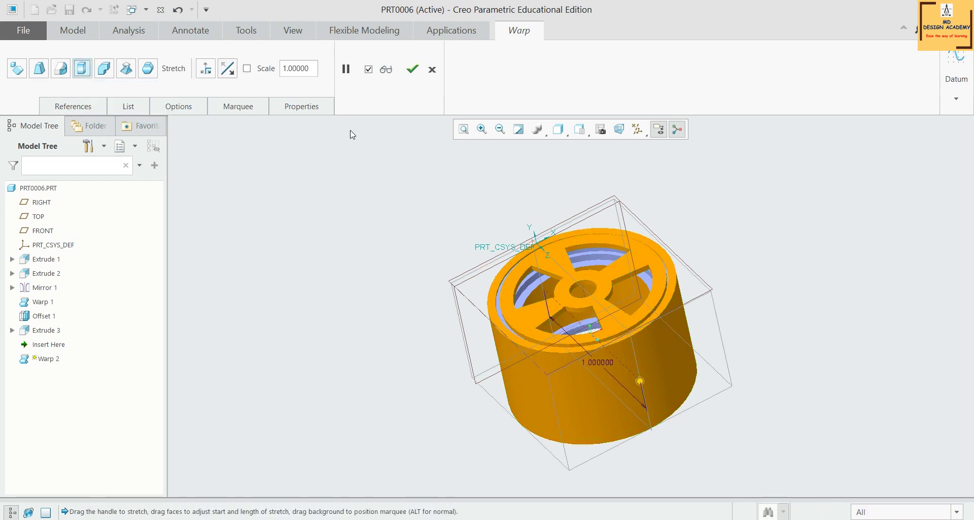
left_click(206, 69)
middle_click_drag(656, 245, 701, 226)
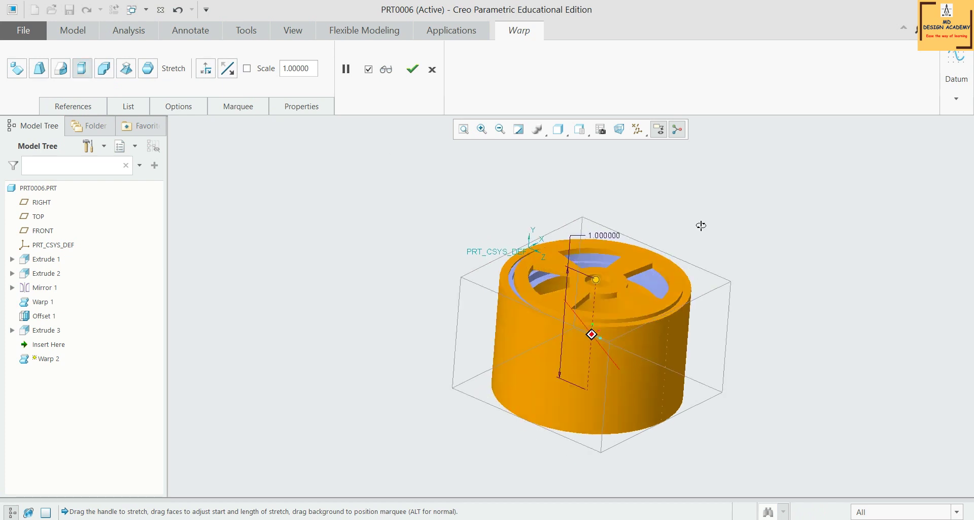
scroll(602, 278, "up", 2)
mouse_move(591, 279)
left_mouse_down()
mouse_move(596, 253)
mouse_move(591, 289)
left_mouse_up()
key("ctrl+z")
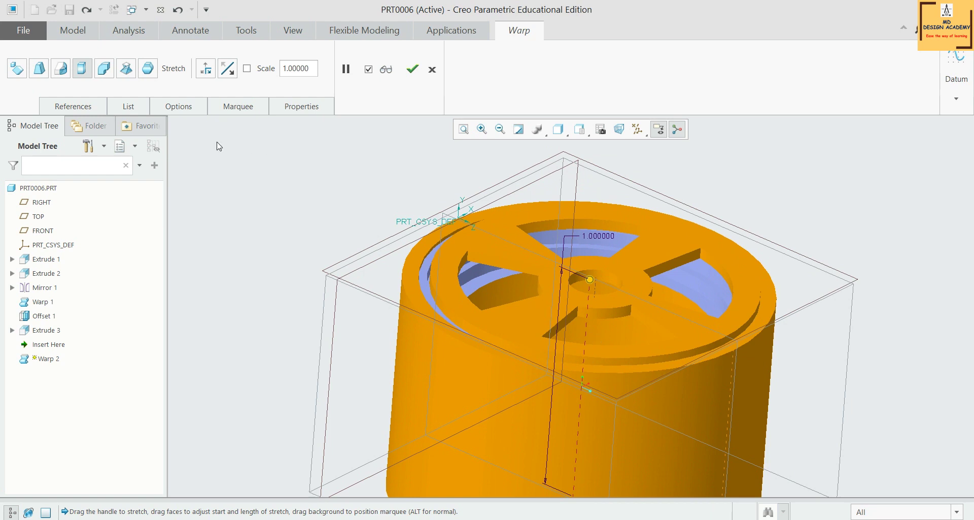
- Switch the deformation of the wheel to the Warp tool, keeping the Opposite option
left_click(45, 72)
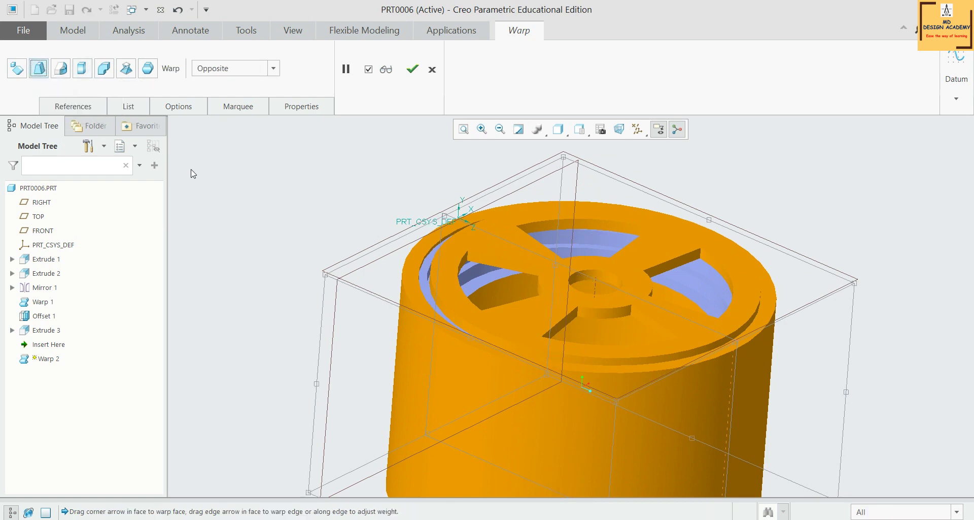
left_click(243, 74)
left_click(244, 77)
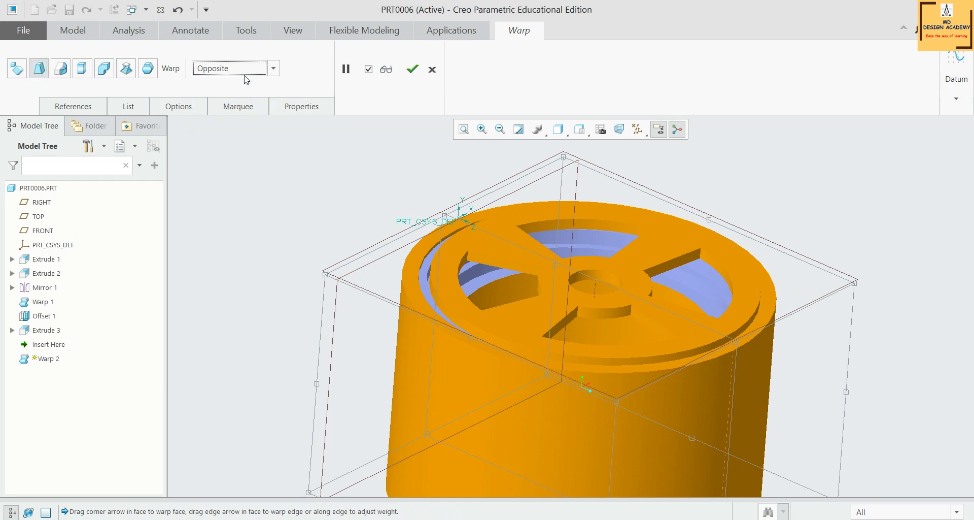